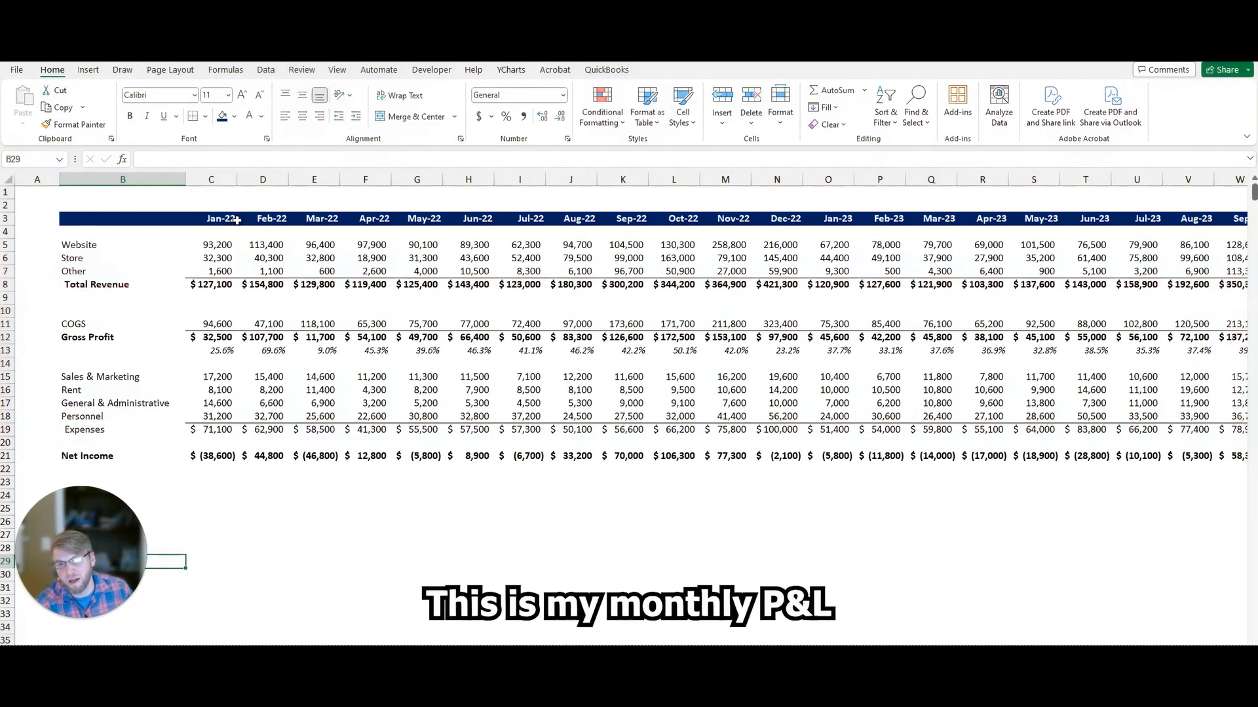
Step: Review the monthly P&L's date headers from Jan-22 through Dec-23
left_click(236, 221)
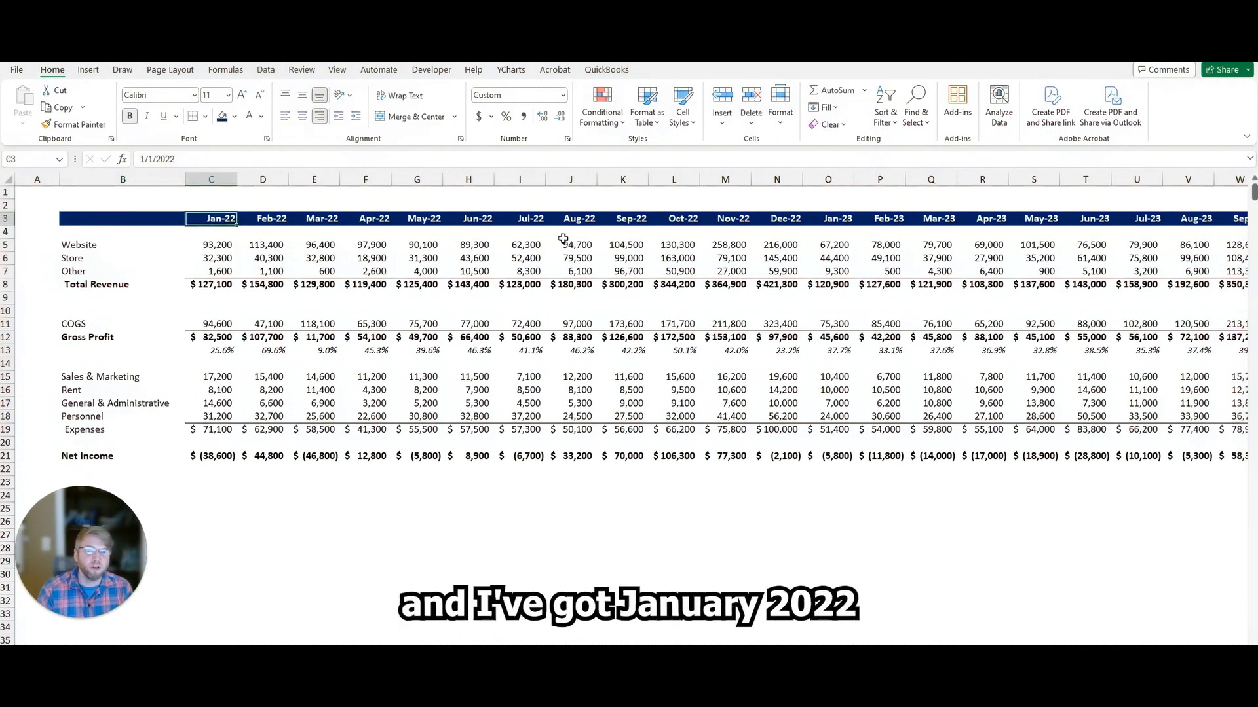
key("ctrl+Right")
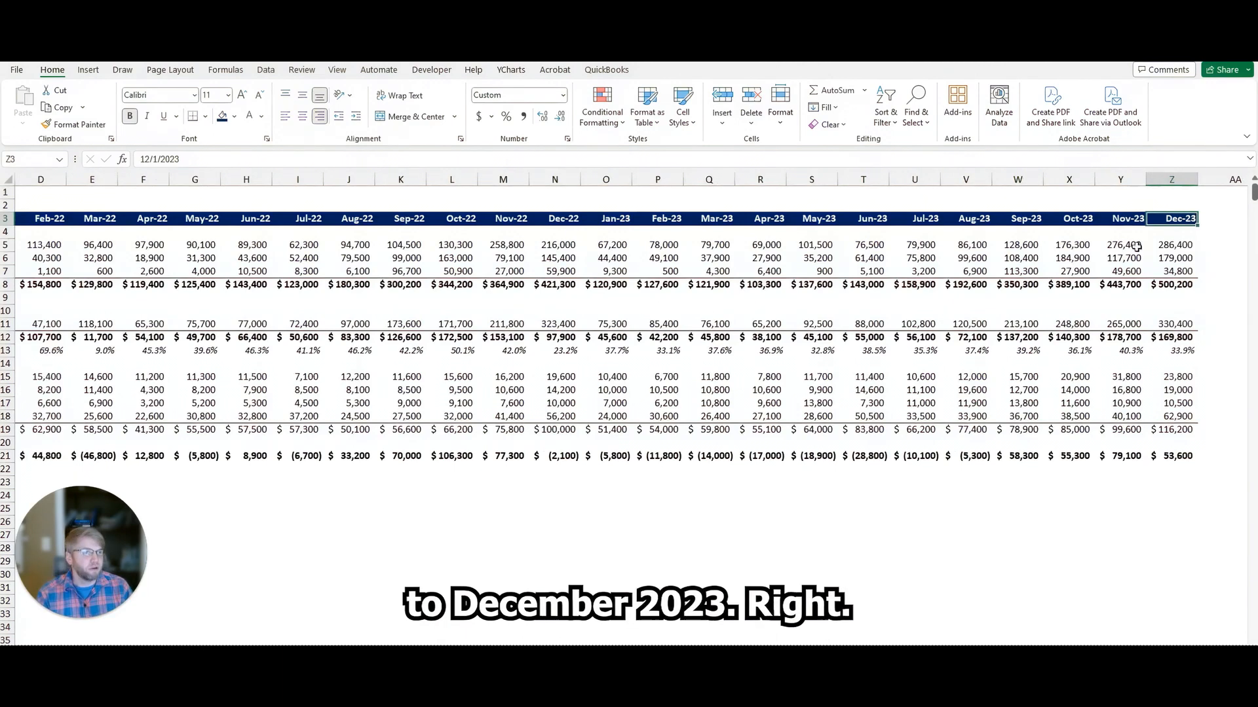
key("ctrl+shift+Left")
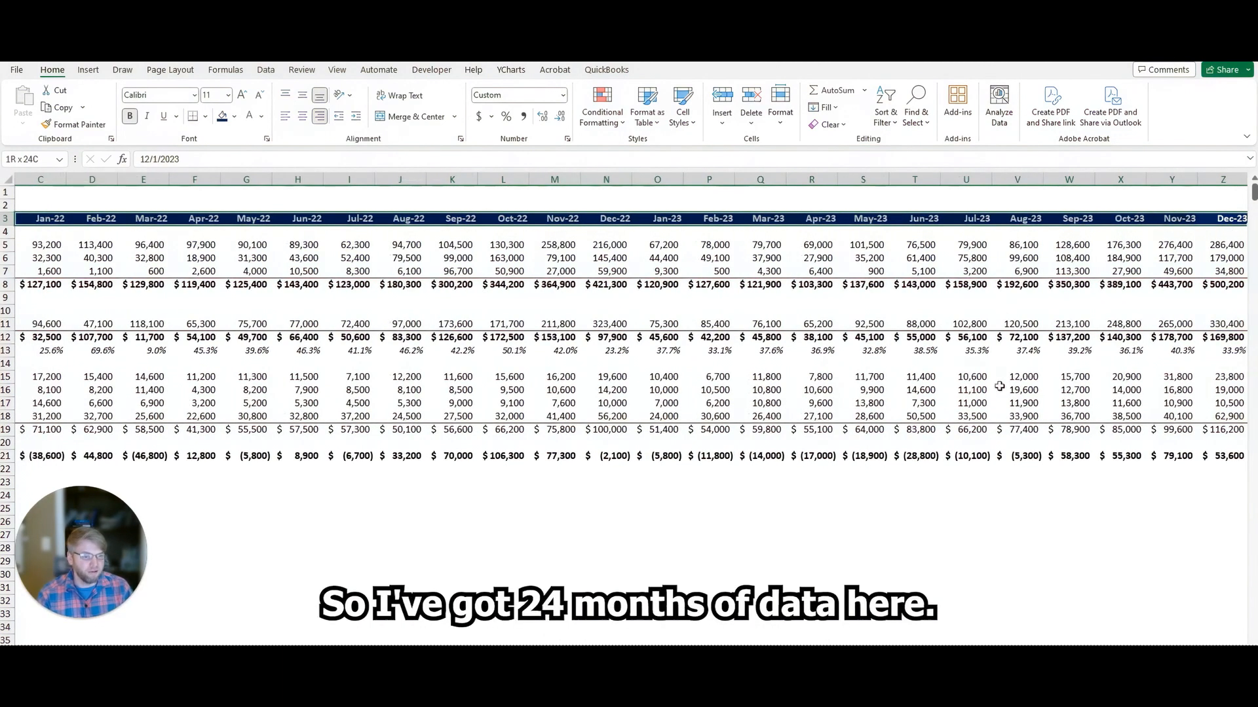
left_click(121, 261)
key("ctrl+Left")
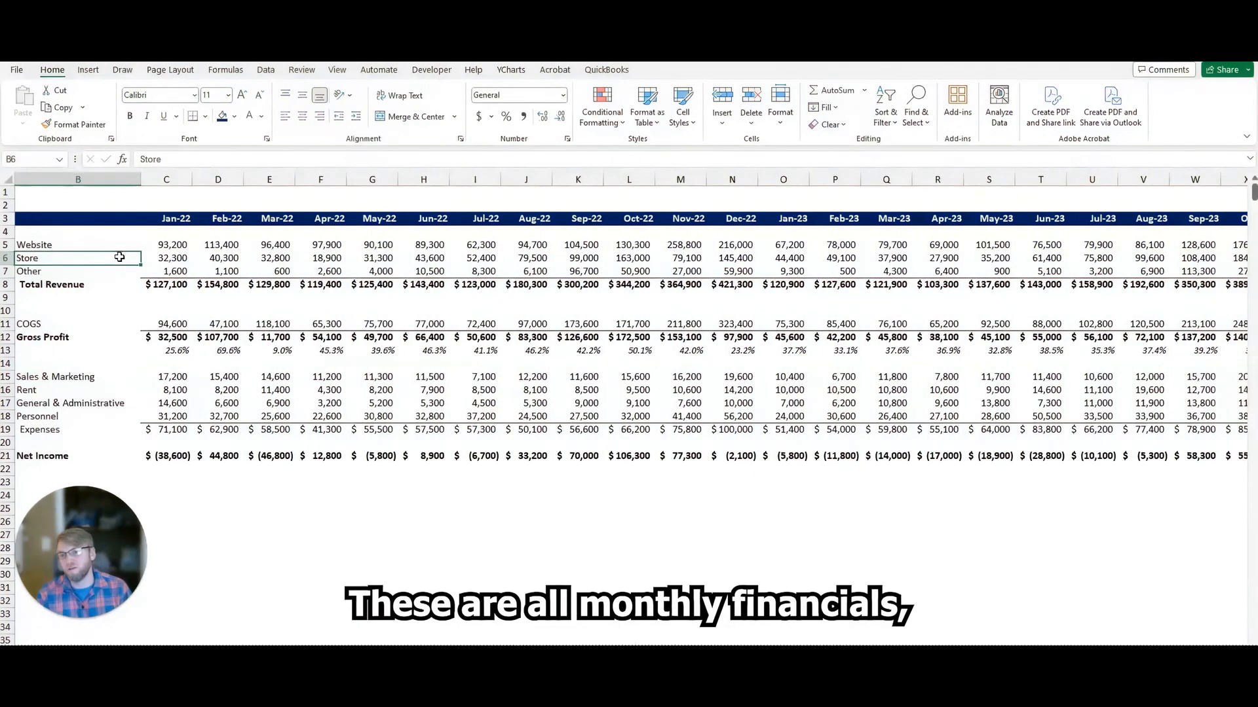
key("Left")
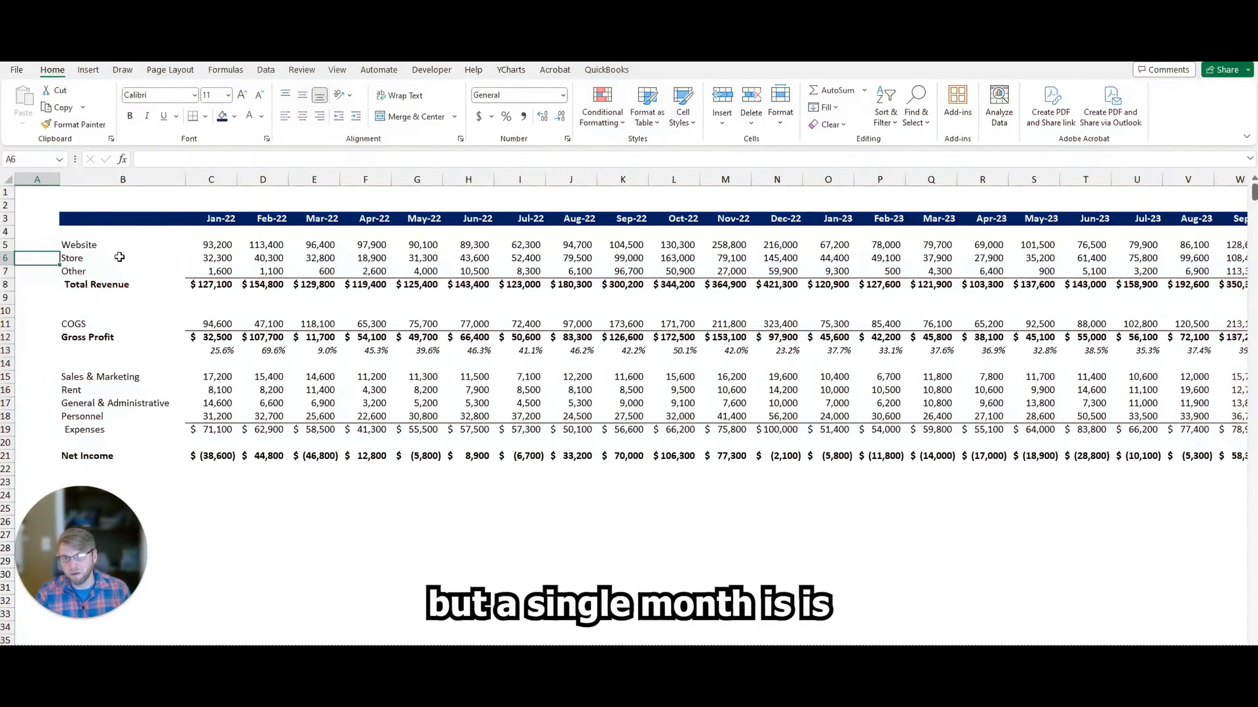
key("Right")
key("Up")
key("Up")
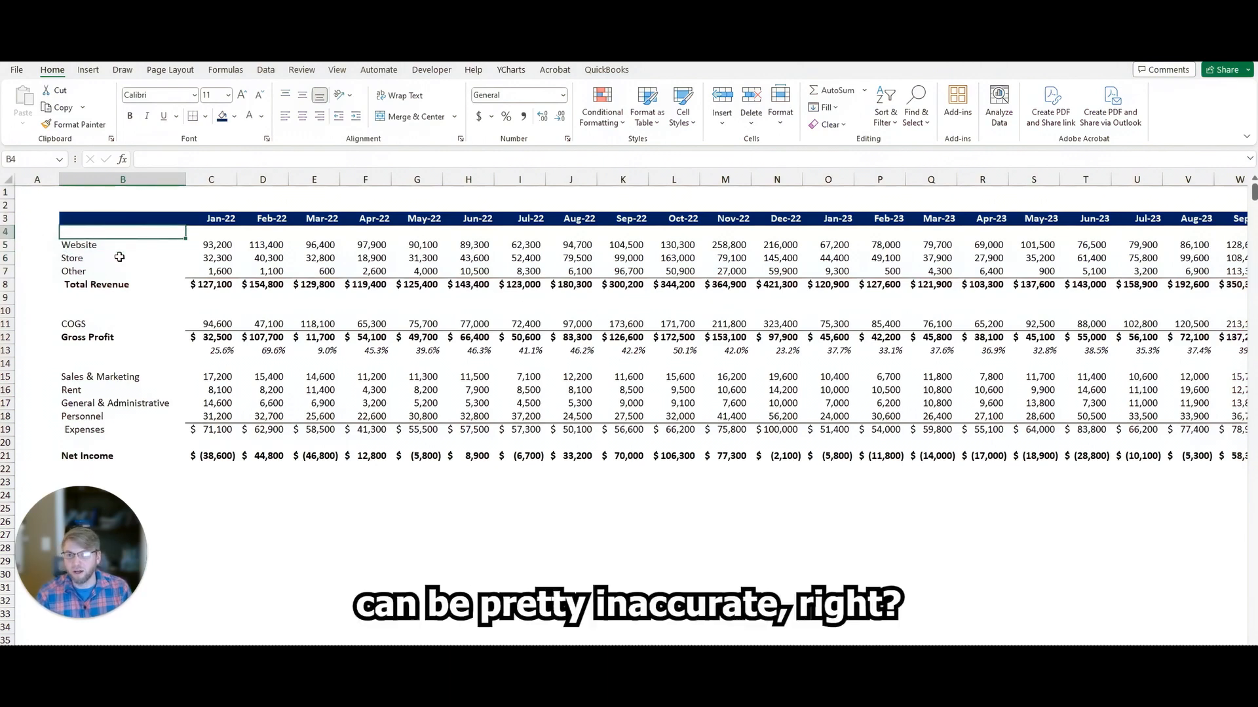
key("Up")
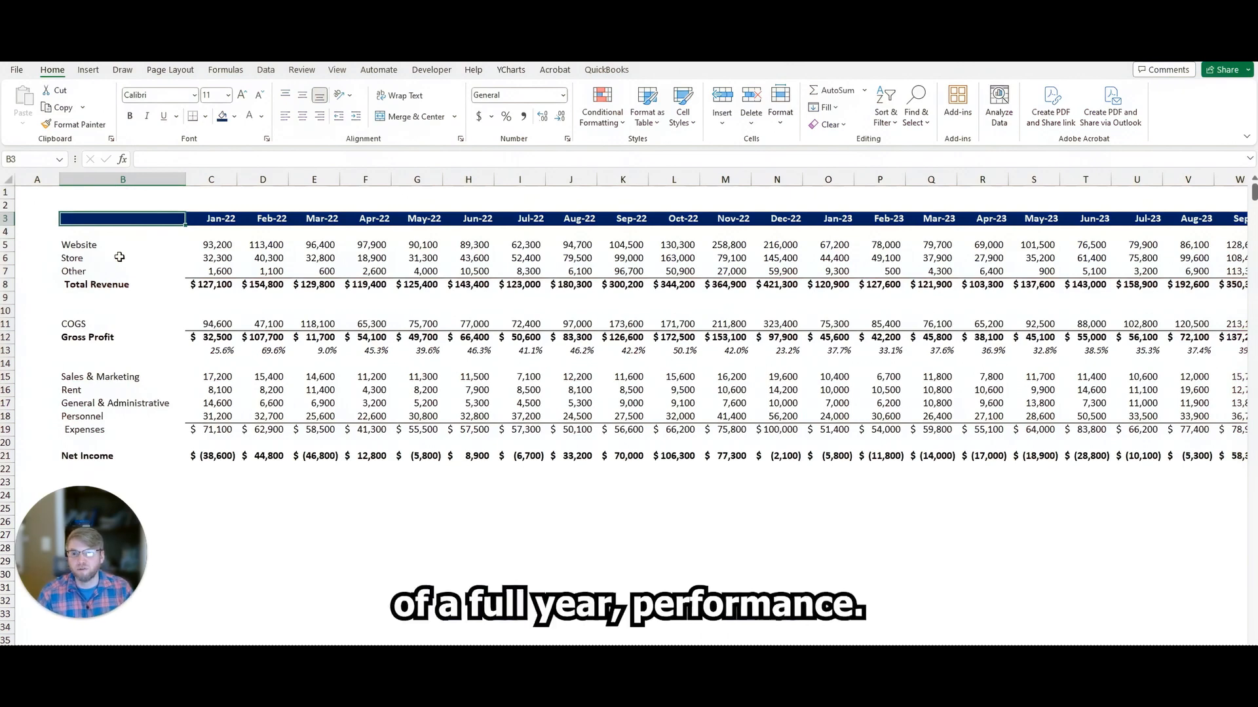
Step: Copy the month headers in C3:Z3 and paste them starting at cell AB3, beside the monthly data
key("Right")
key("ctrl+shift+Right")
key("ctrl+c")
key("Right")
key("Right")
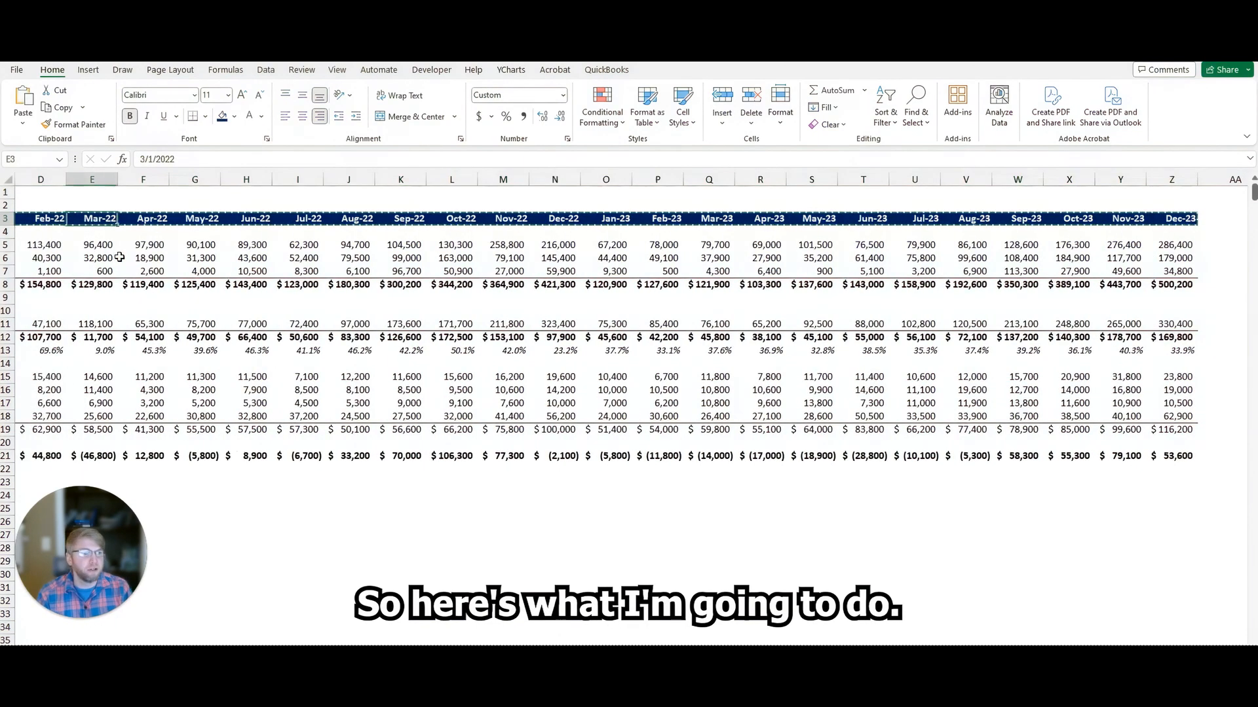
key("Right")
key("Right")
key("Right")
key("Right")
key("Right")
key("Right")
key("Right")
key("Right")
key("Right")
key("Right")
key("Right")
key("Right")
key("Right")
key("Right")
key("Right")
key("Right")
key("Right")
key("Right")
key("Right")
key("Right")
key("Right")
key("Right")
key("Right")
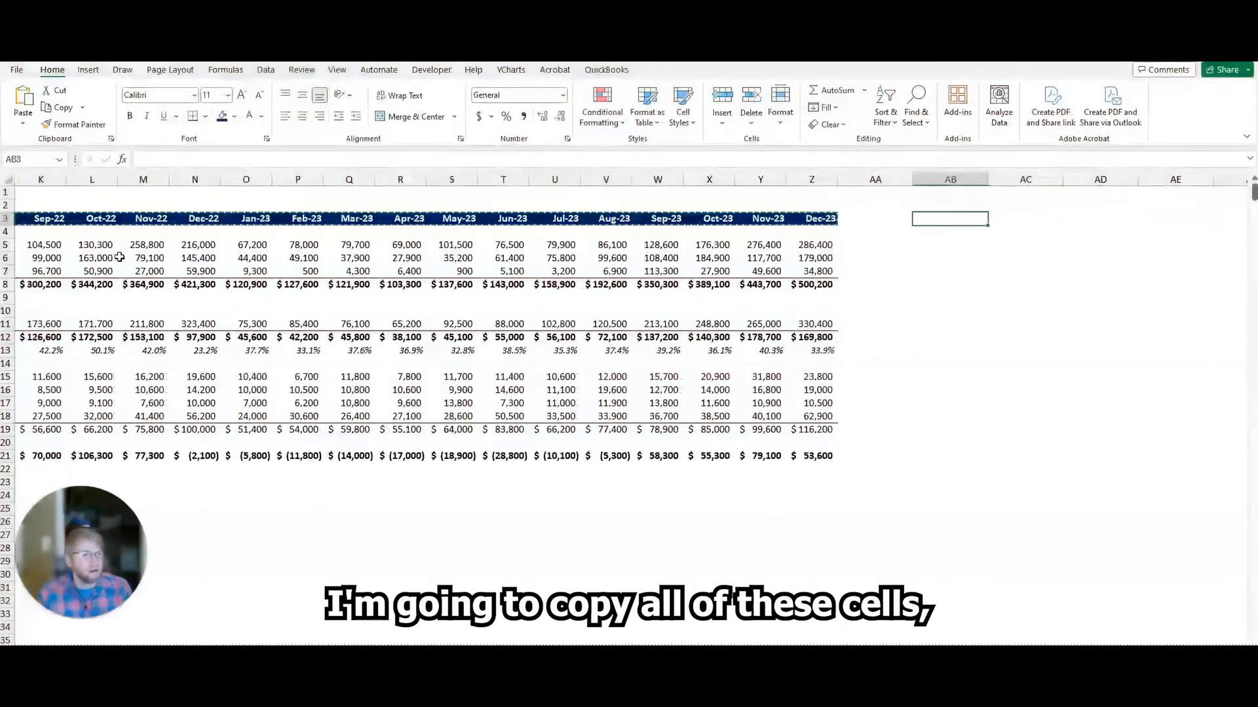
key("ctrl+v")
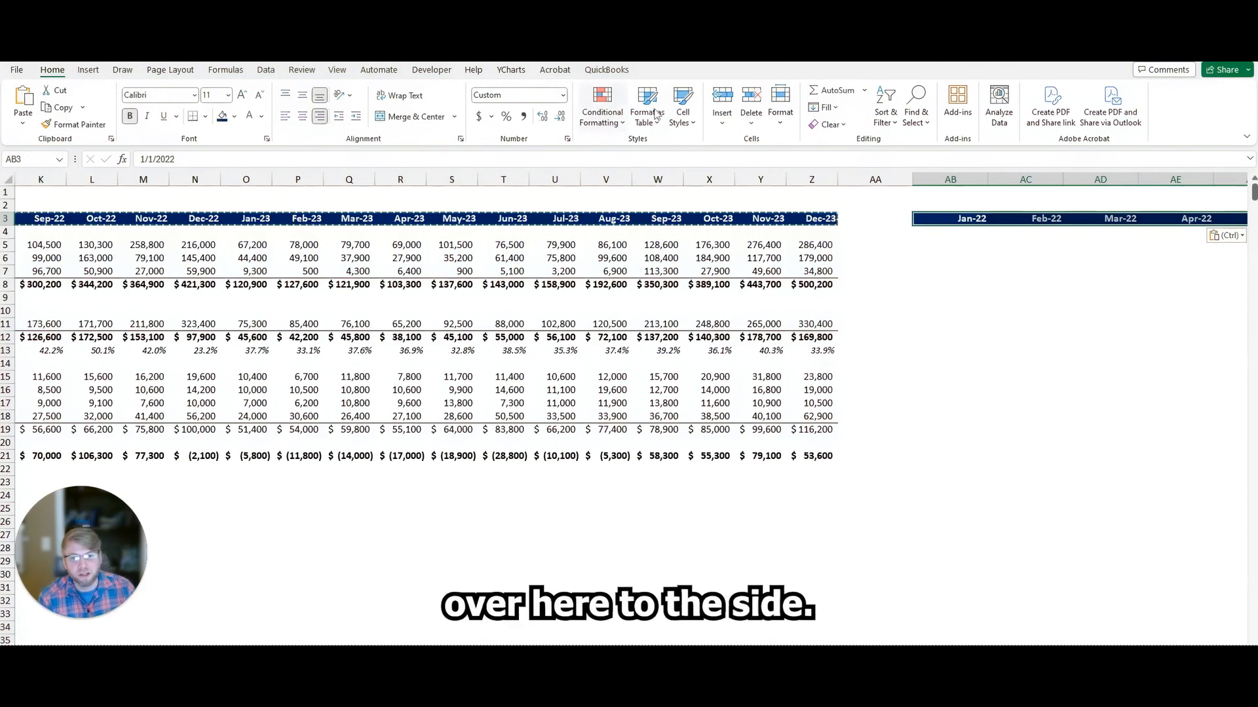
Step: Delete the copied Jan-22 through Nov-22 columns (AB:AL) so the second header block starts at Dec-22
left_click(934, 245)
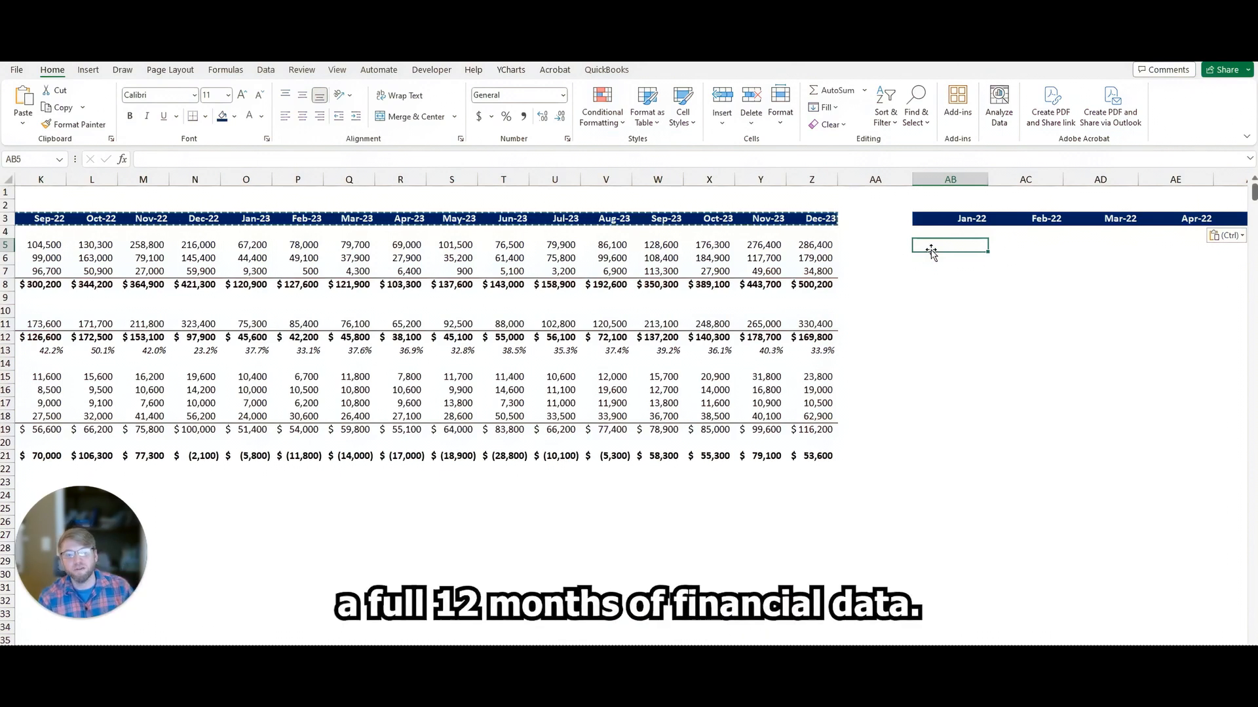
key("Right")
key("Right")
key("Right")
key("Right")
key("Right")
key("Right")
key("Right")
key("Right")
key("Right")
key("Right")
key("Right")
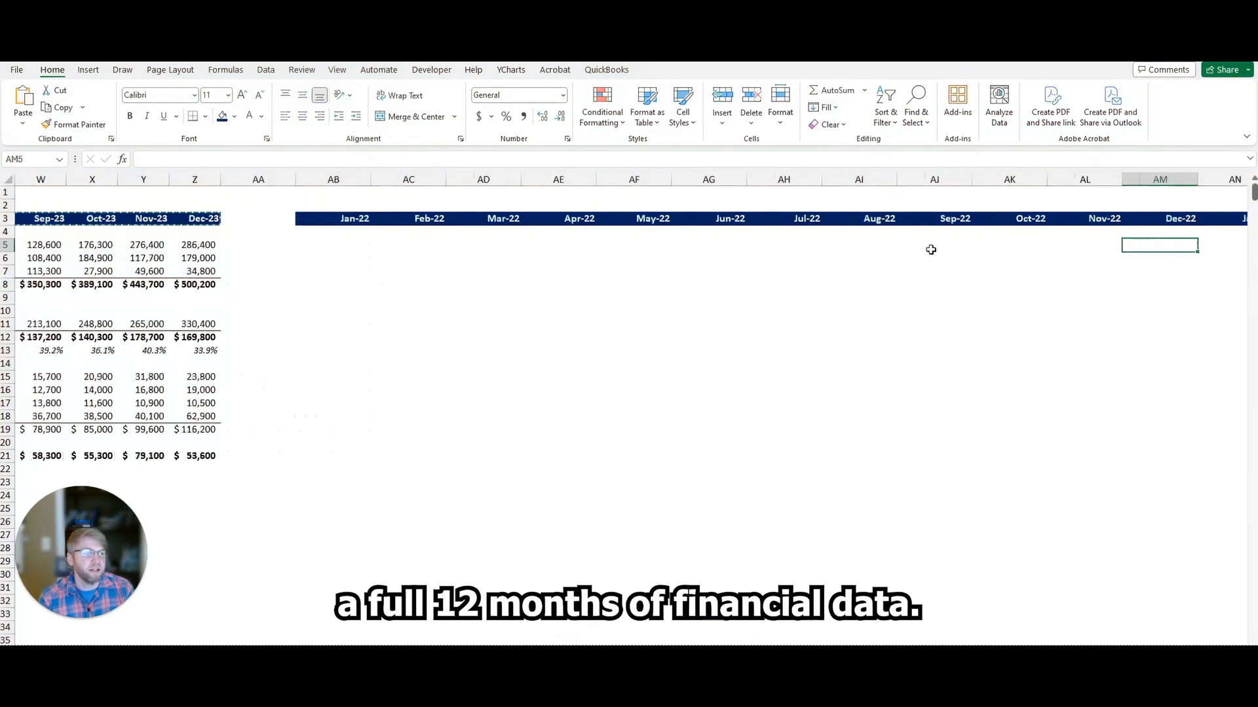
key("ctrl+v")
key("Escape")
left_click_drag(1086, 180, 344, 184)
key("ctrl+minus")
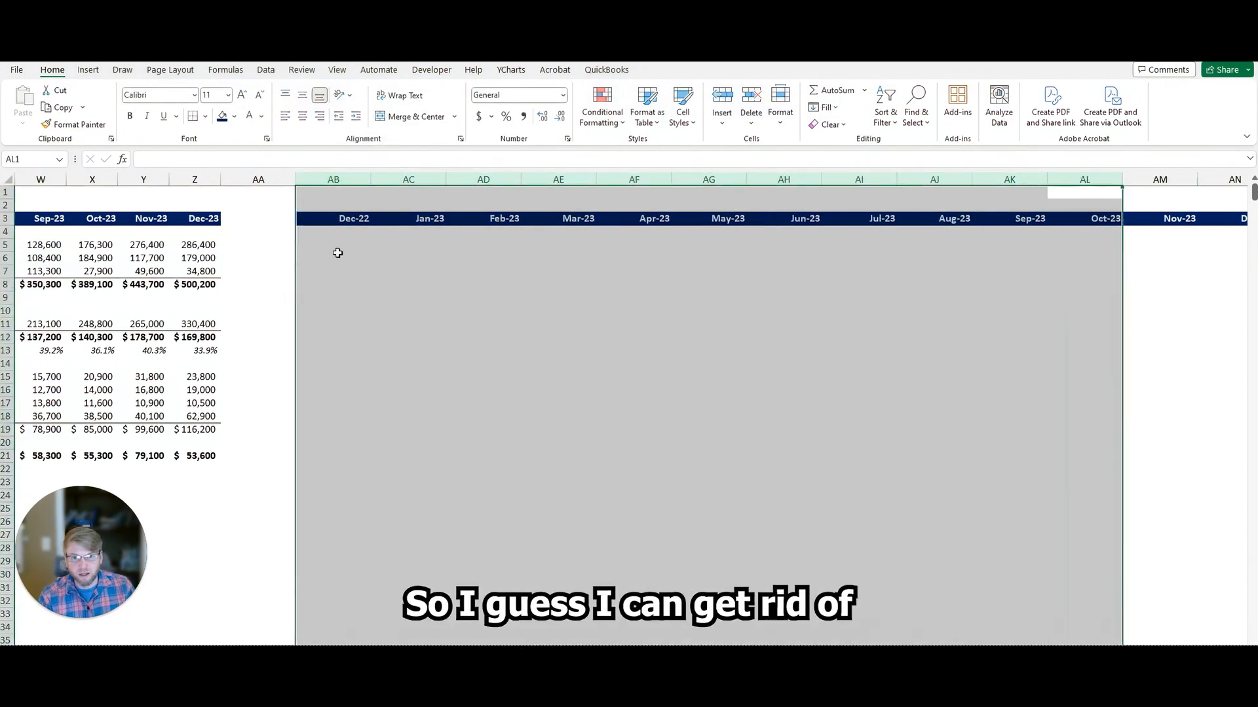
left_click(337, 256)
Step: Enter =SUM(C5:N5) in AB5 to total the 12 months of Website revenue ending Dec-22
left_click(366, 230)
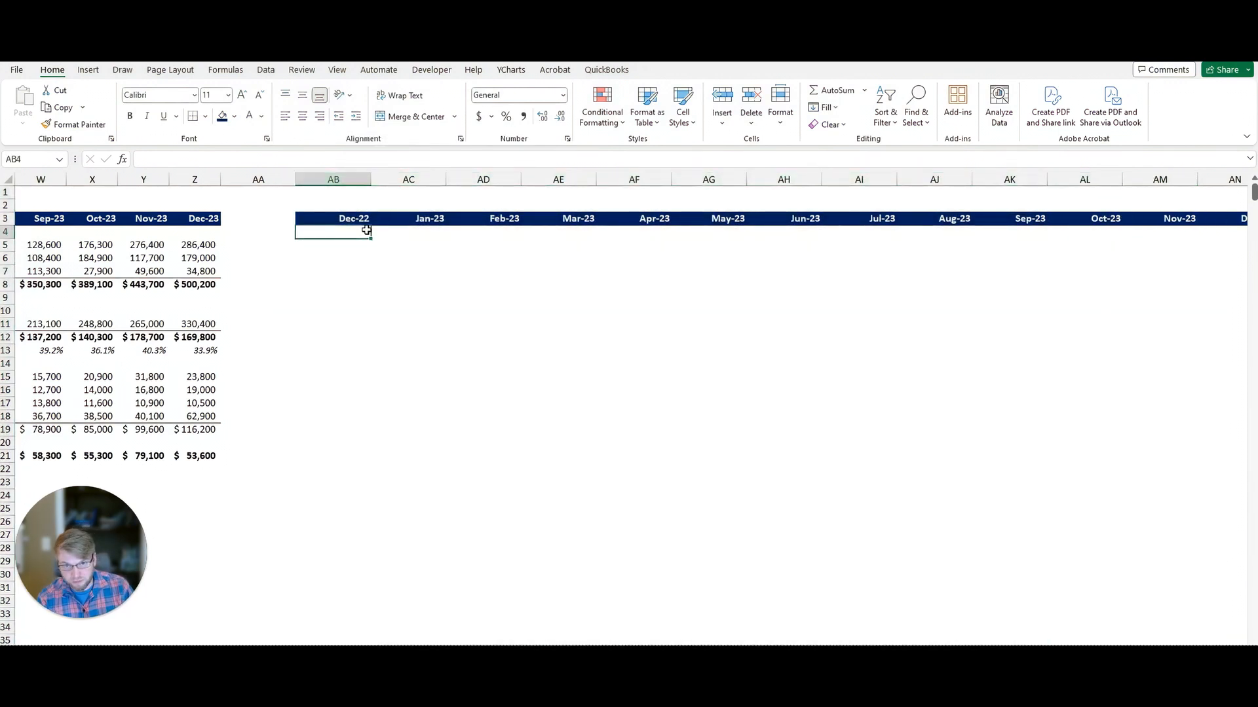
key("Down")
type("=sum(")
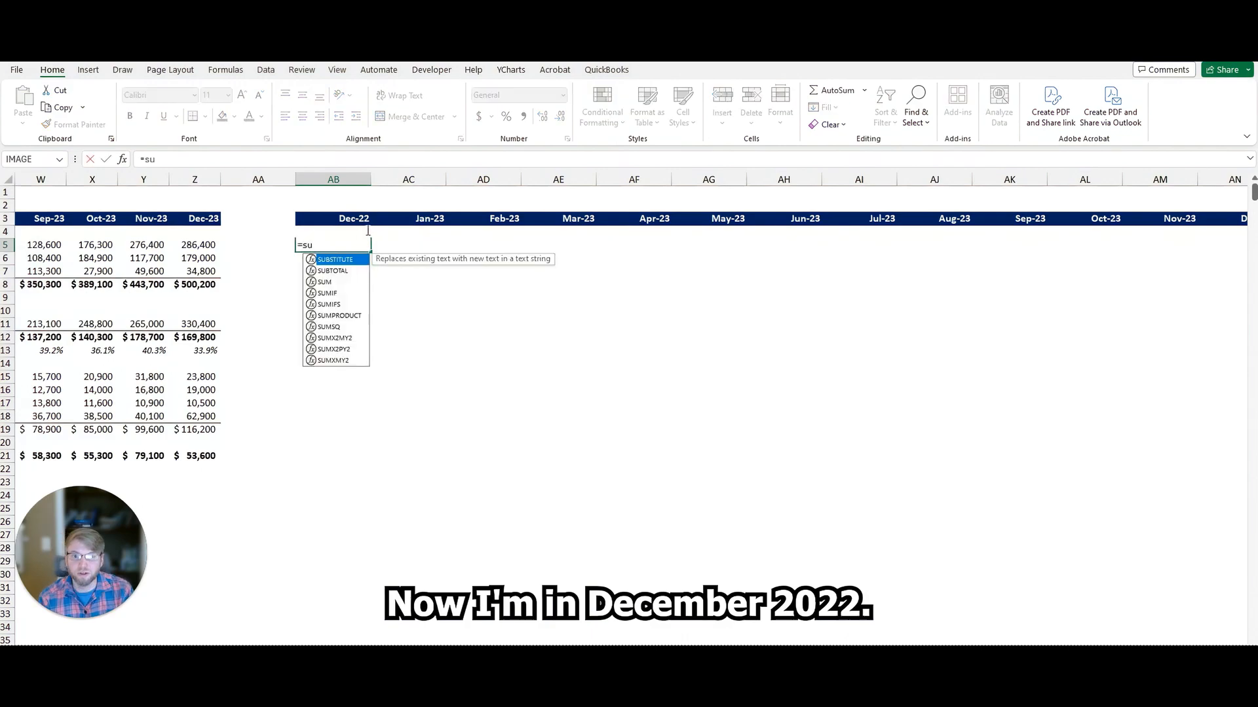
key("Left")
key("Left")
key("Left")
key("Left")
key("Left")
key("Left")
key("Left")
key("Left")
key("Left")
key("Left")
key("Left")
key("Left")
key("Left")
key("Left")
key("Left")
key("Left")
key("Left")
key("Left")
key("Left")
key("Left")
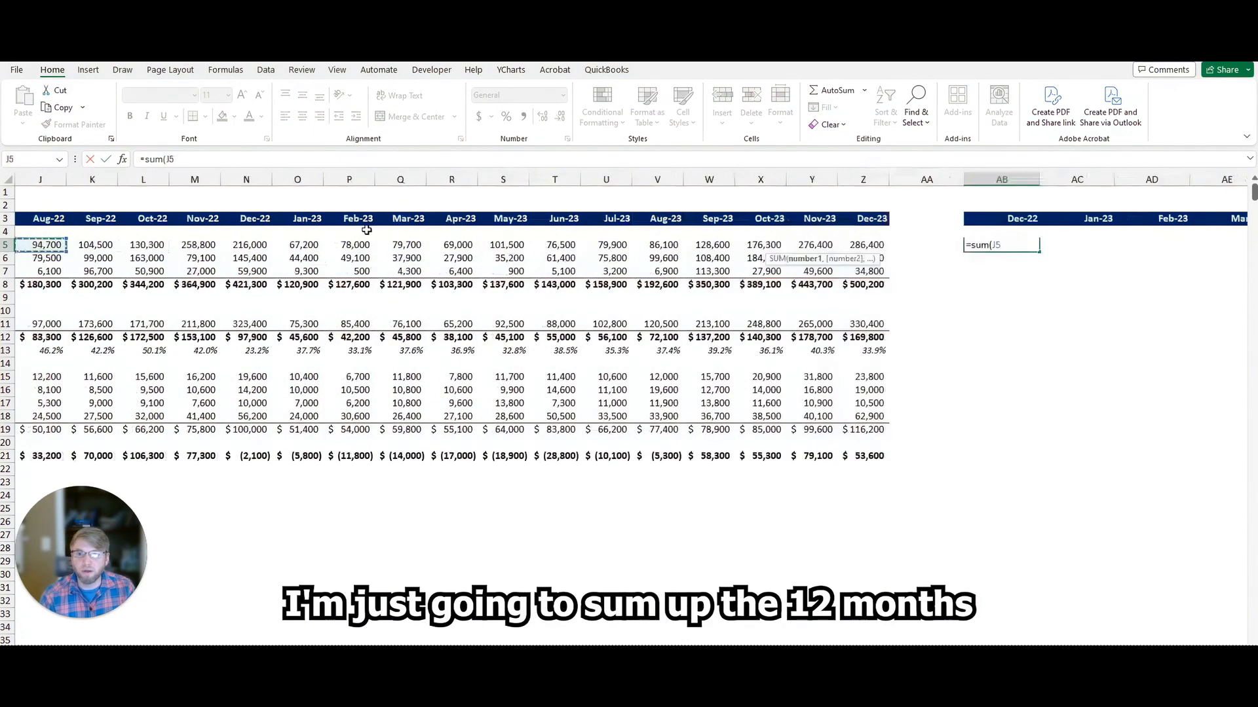
key("Left")
key("Left")
key("Left")
key("Left")
key("Left")
key("Right")
key("Right")
key("Left")
key("shift+Right")
key("shift+Right")
key("shift+Right")
key("shift+Right")
key("shift+Right")
key("shift+Right")
key("shift+Right")
key("shift+Right")
key("shift+Right")
key("shift+Right")
key("shift+Right")
key("Return")
key("Up")
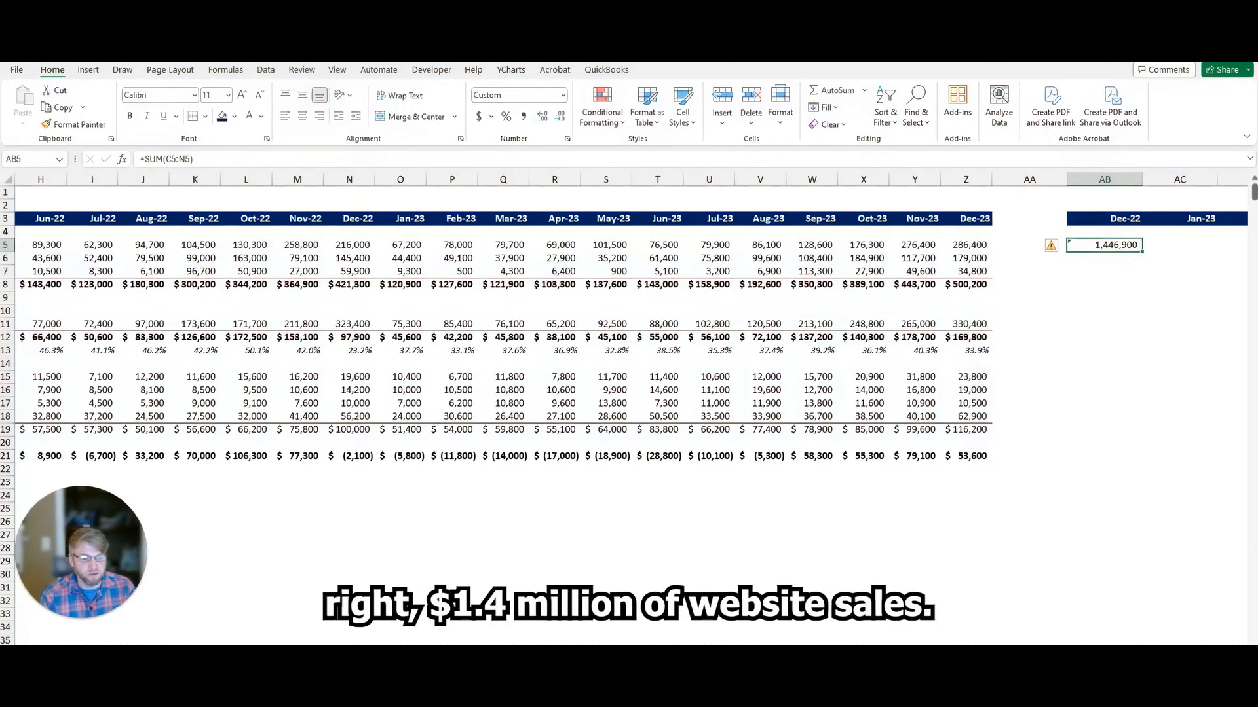
Step: Freeze the panes at column C so the row labels in columns A and B stay fixed
scroll(651, 639, "left", 3)
left_click(220, 258)
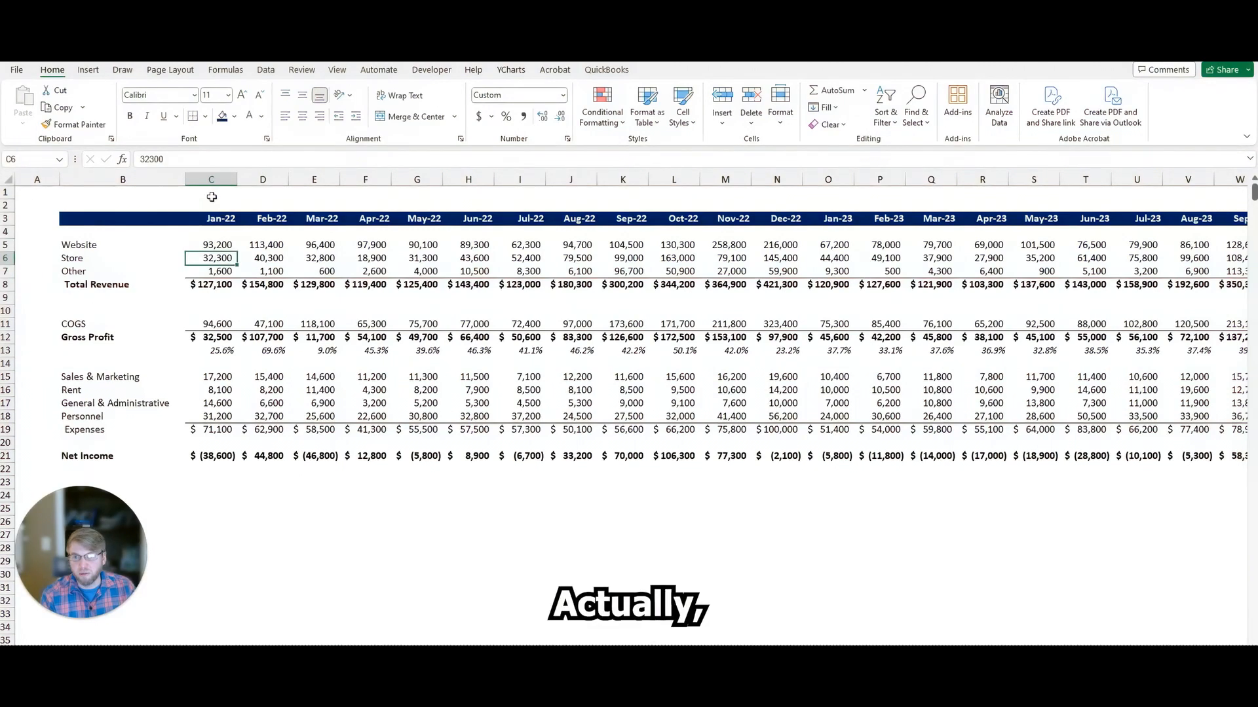
left_click(196, 183)
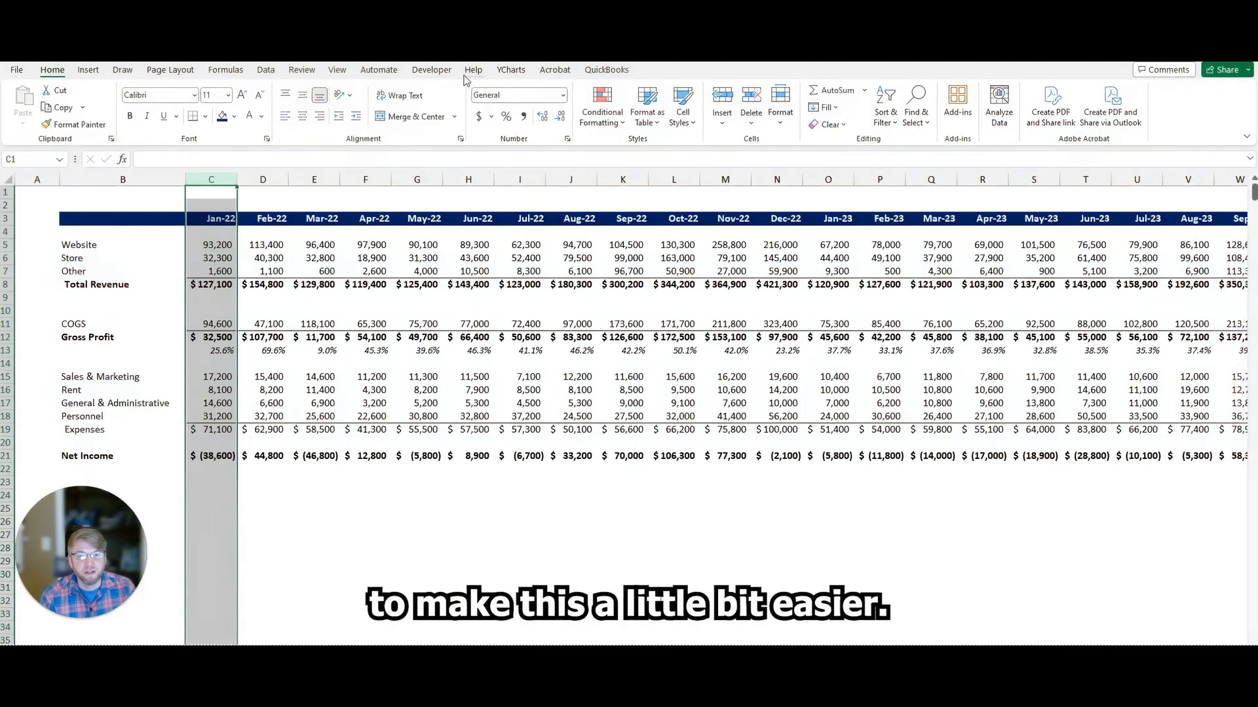
left_click(338, 70)
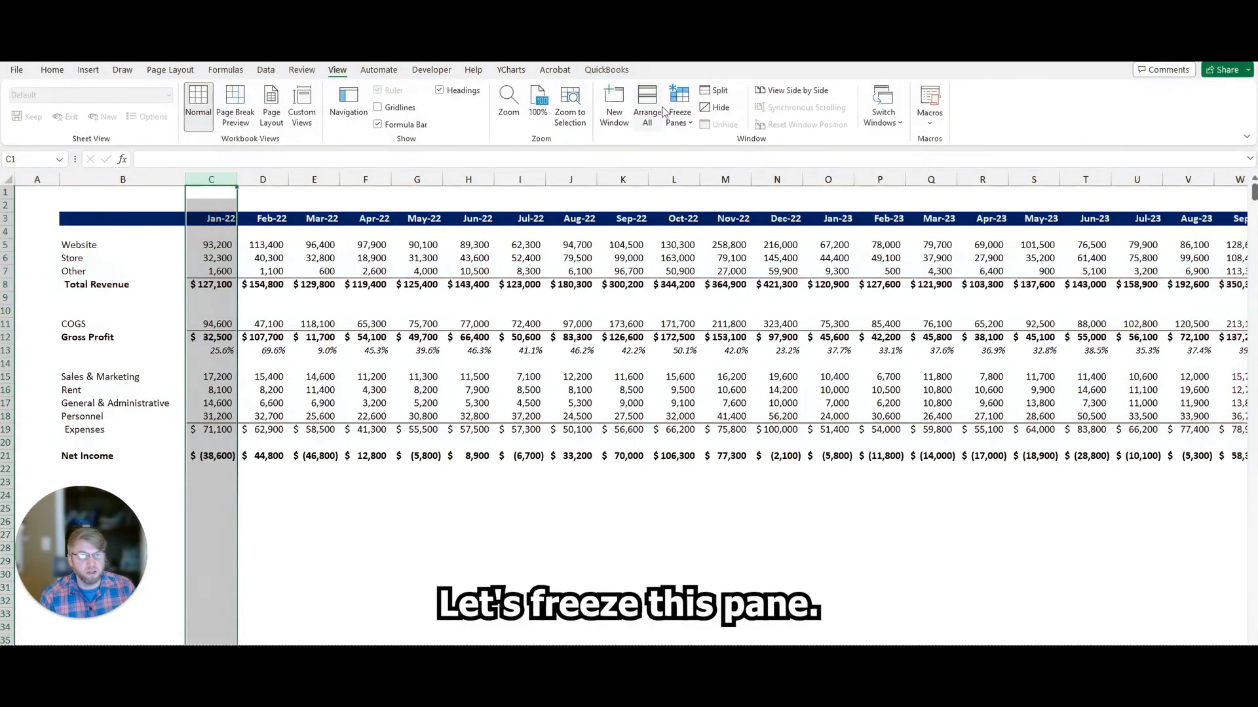
left_click(681, 120)
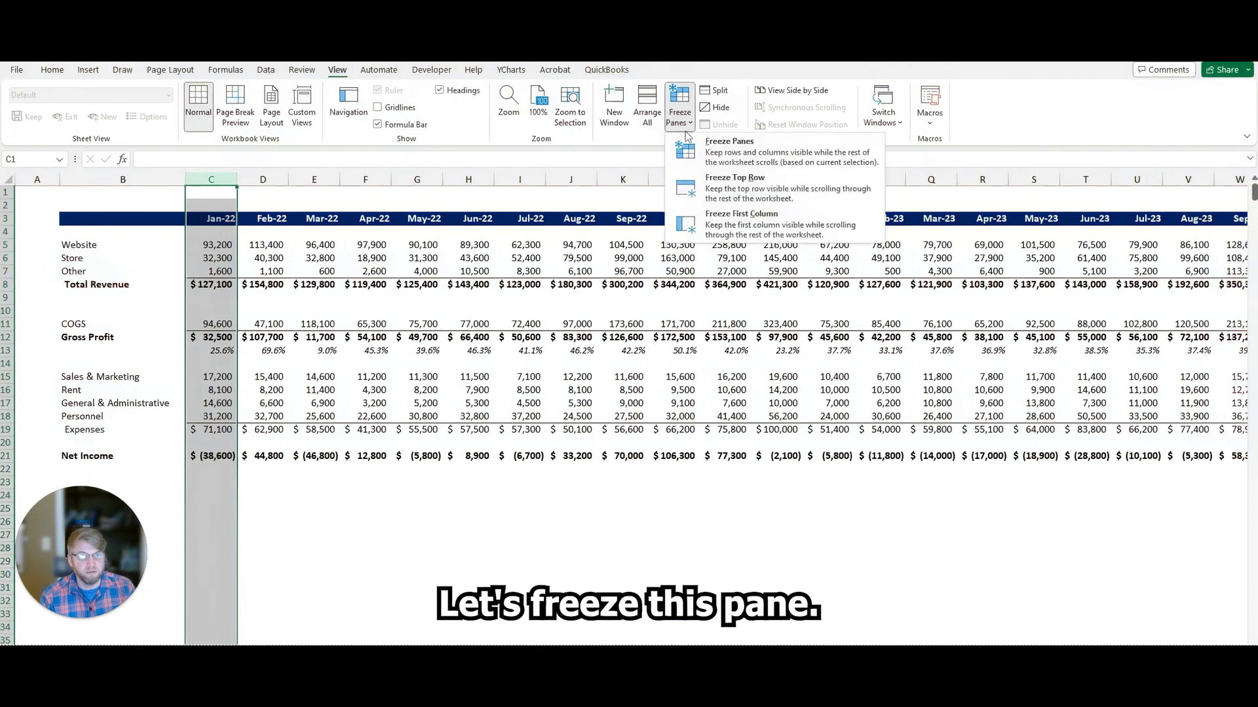
left_click(718, 155)
left_click(265, 285)
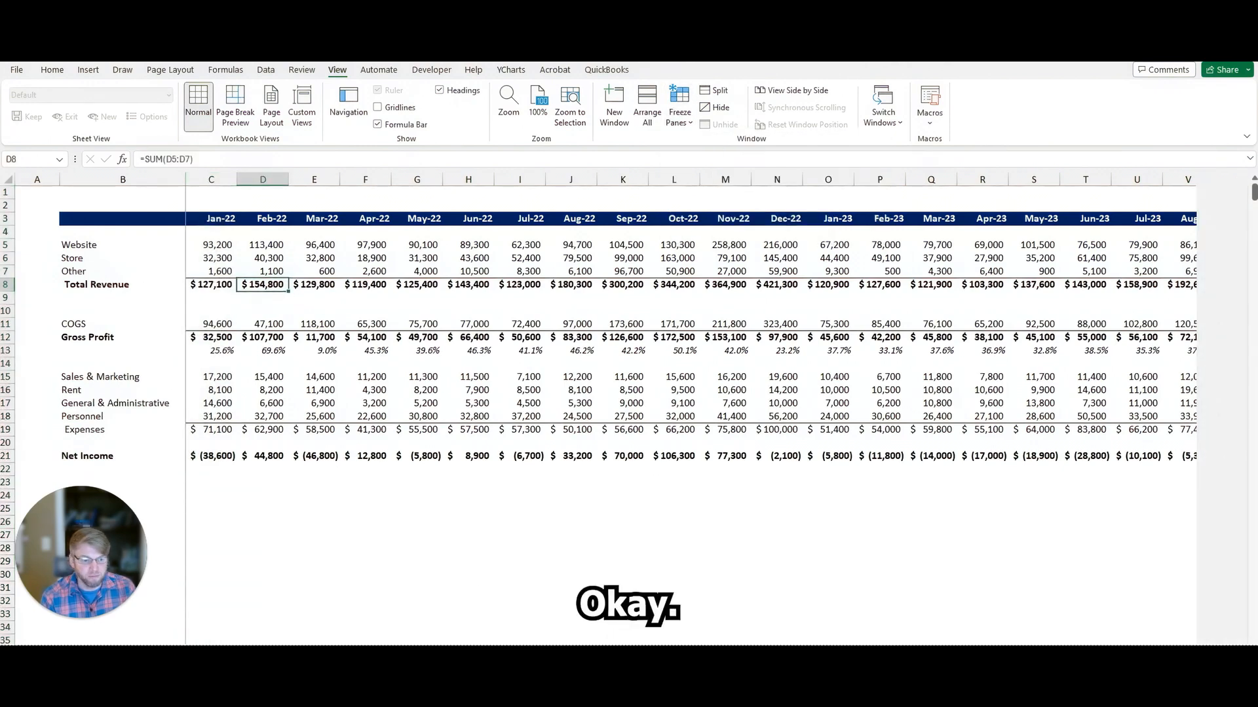
Step: Copy the Website 12-month sum in AB5 across the row through Dec-23 in AN5
scroll(727, 492, "right", 10)
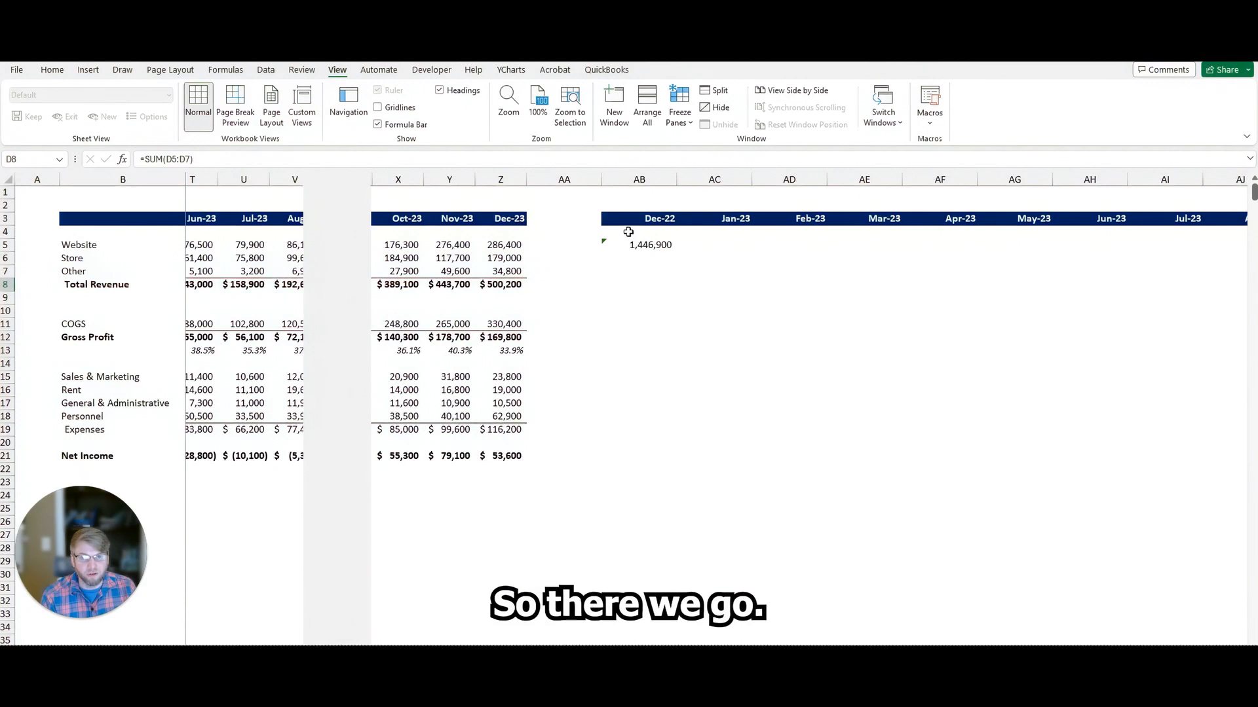
left_click(642, 243)
key("ctrl+c")
key("shift+Right")
key("shift+Right")
key("shift+Right")
key("shift+Right")
key("shift+Right")
key("shift+Right")
key("shift+Right")
key("shift+Right")
key("shift+Right")
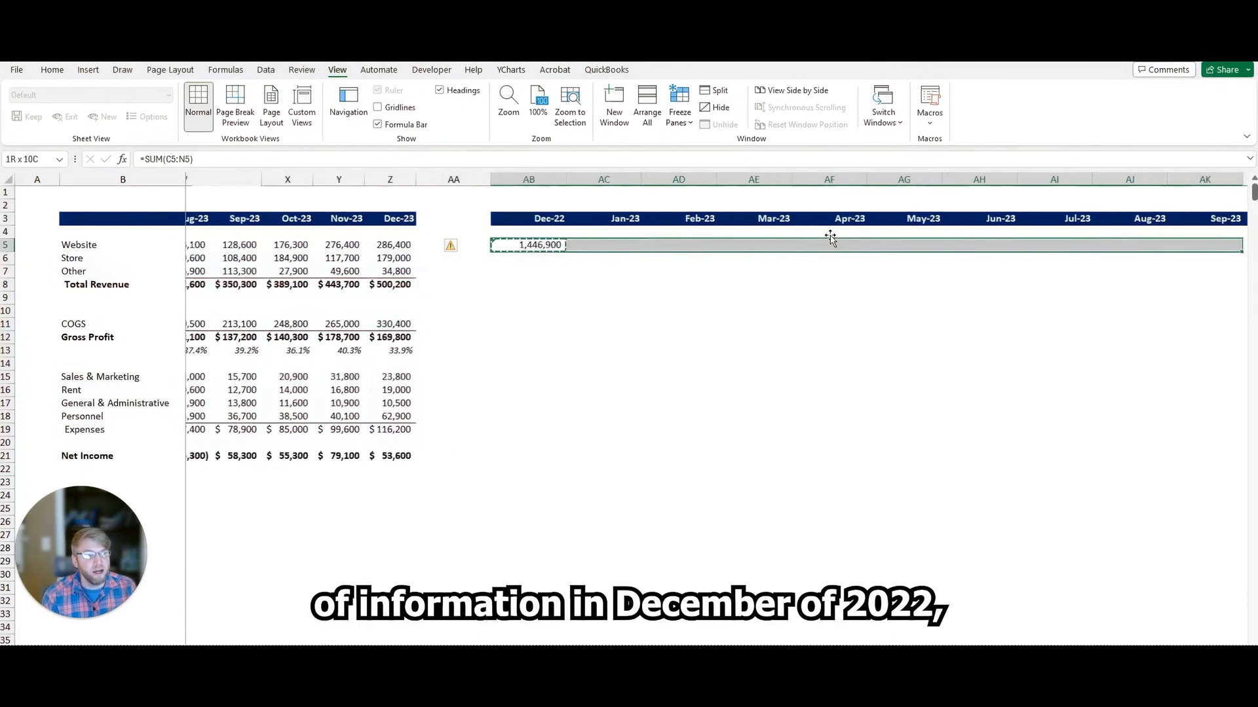
key("shift+Right")
key("shift+Right")
key("shift+Right")
key("ctrl+v")
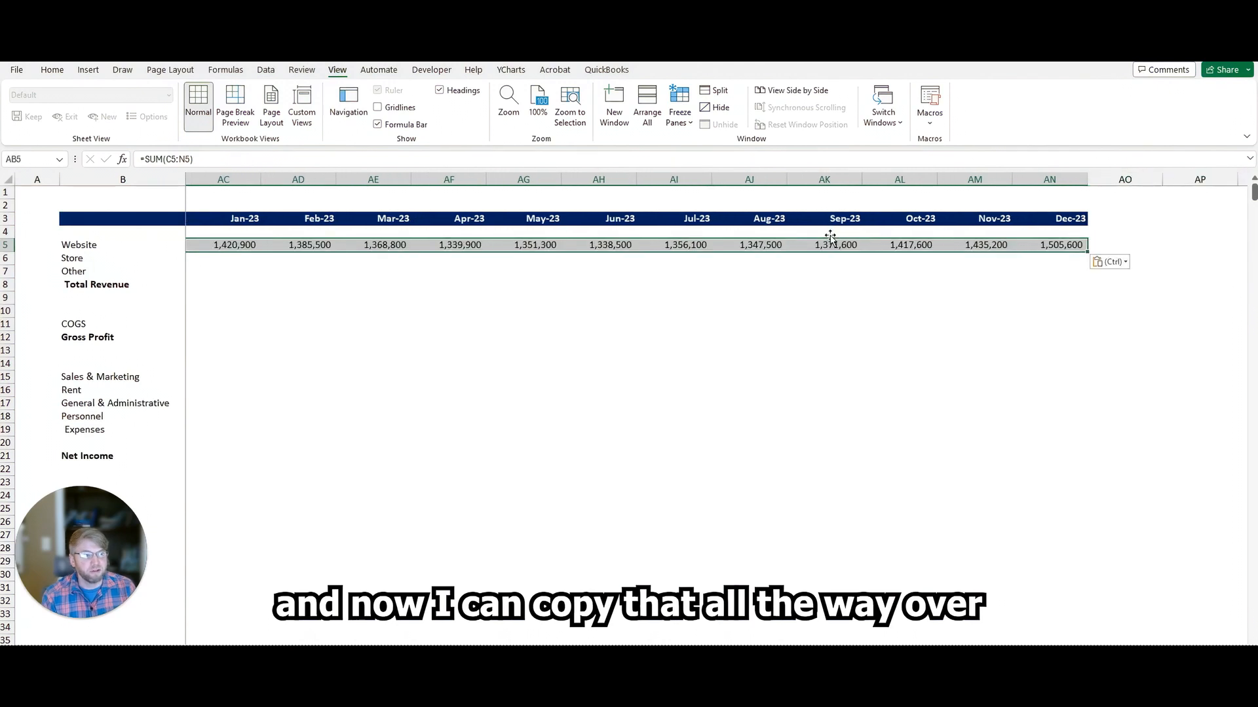
Step: Autofit the widths of columns AC through AN
left_click(226, 171)
left_click(1017, 178, "shift")
double_click(1013, 178)
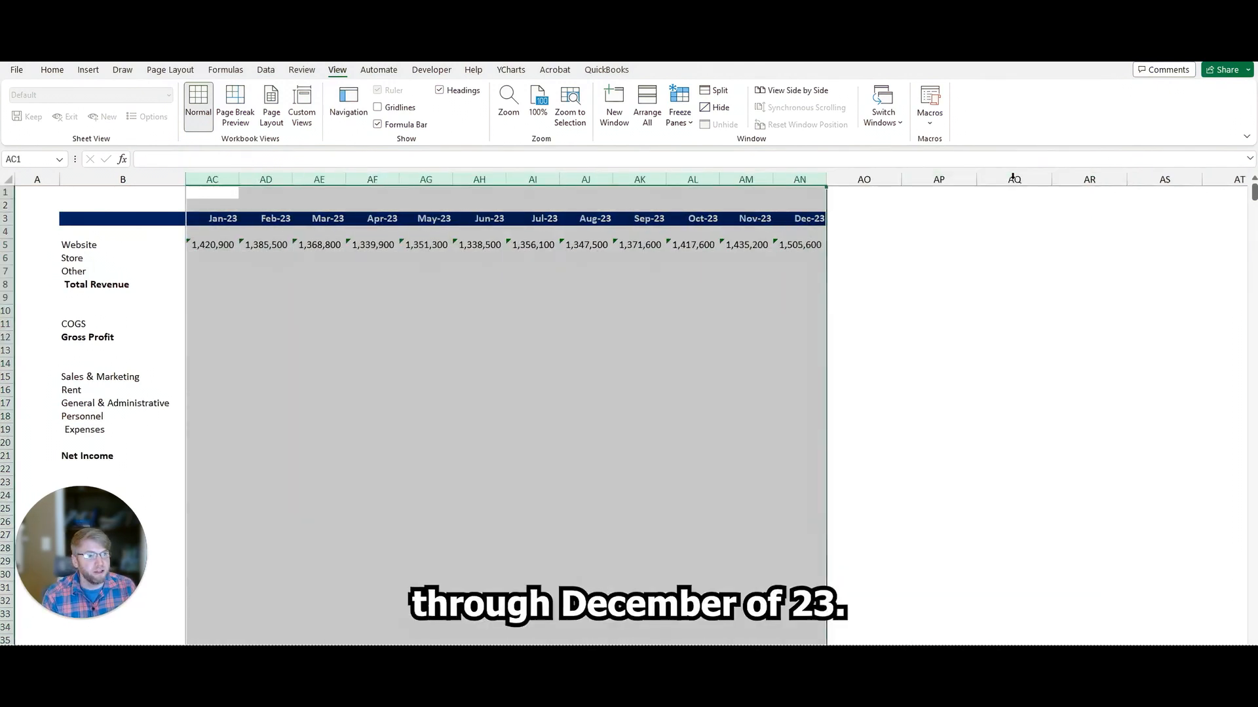
Step: Check which months the Website sum formulas for Feb-23 and Mar-23 cover
left_click(548, 243)
key("ctrl+Left")
key("Left")
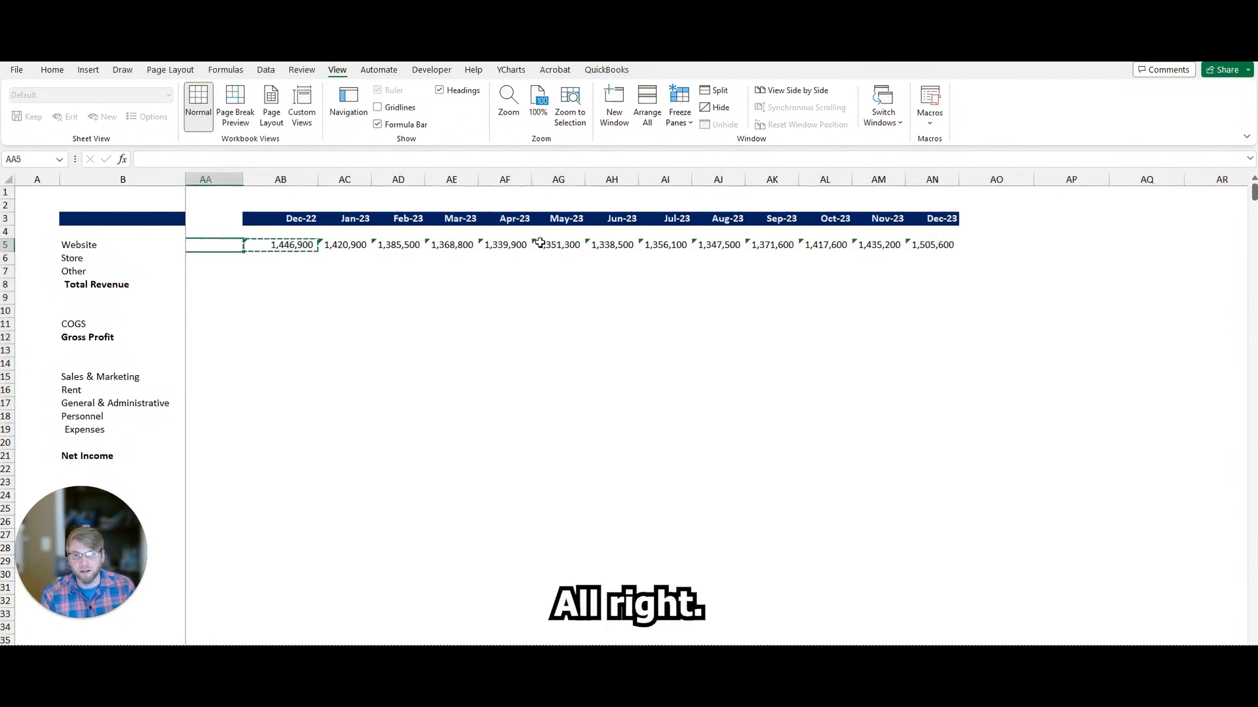
key("Right")
key("Right")
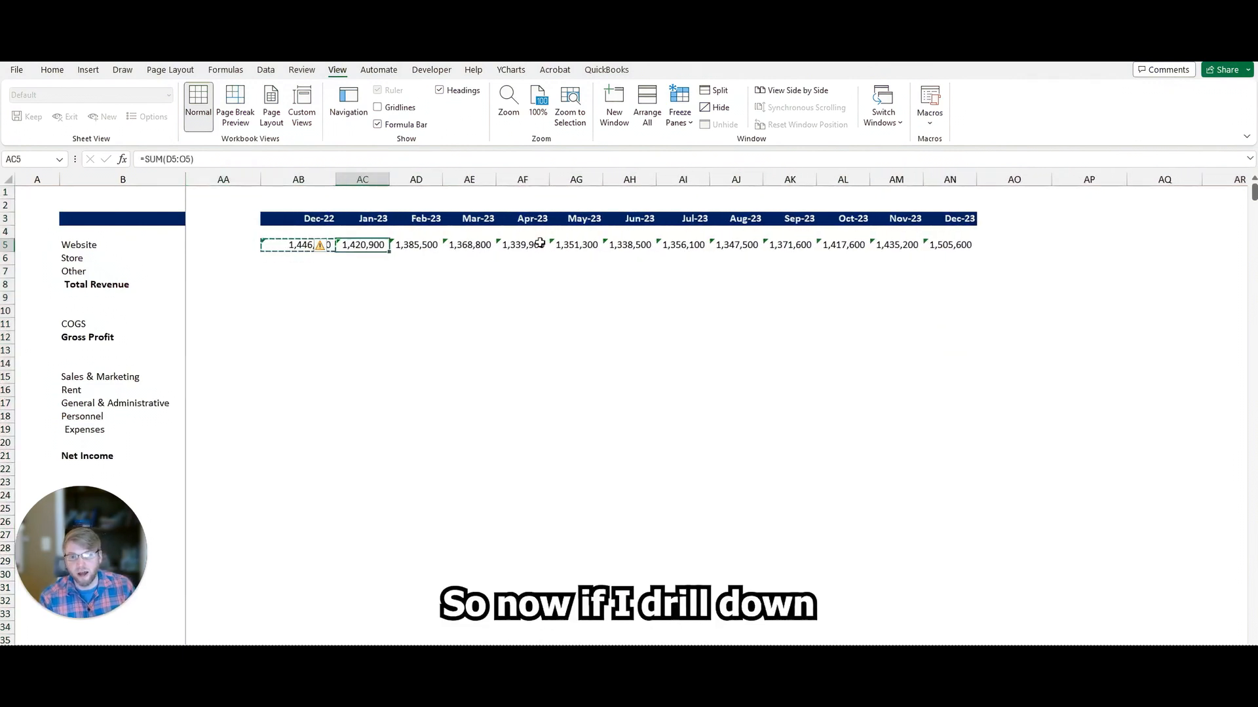
double_click(420, 244)
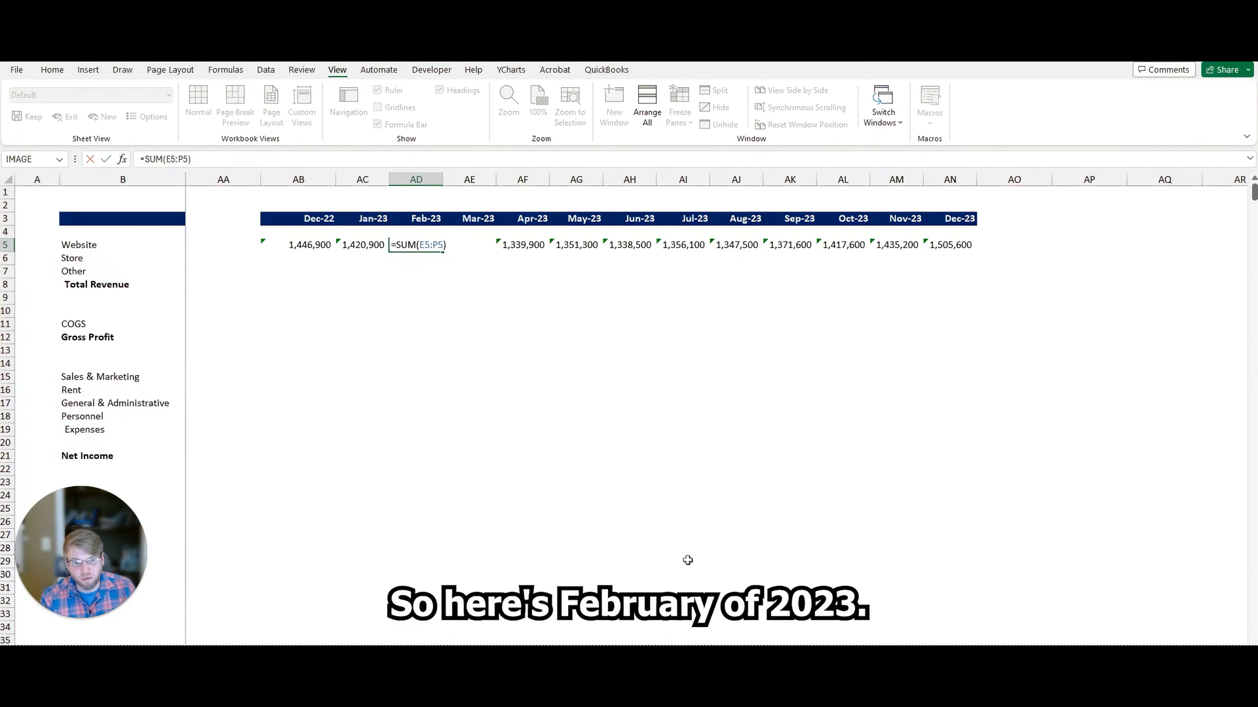
scroll(293, 259, "left", 8)
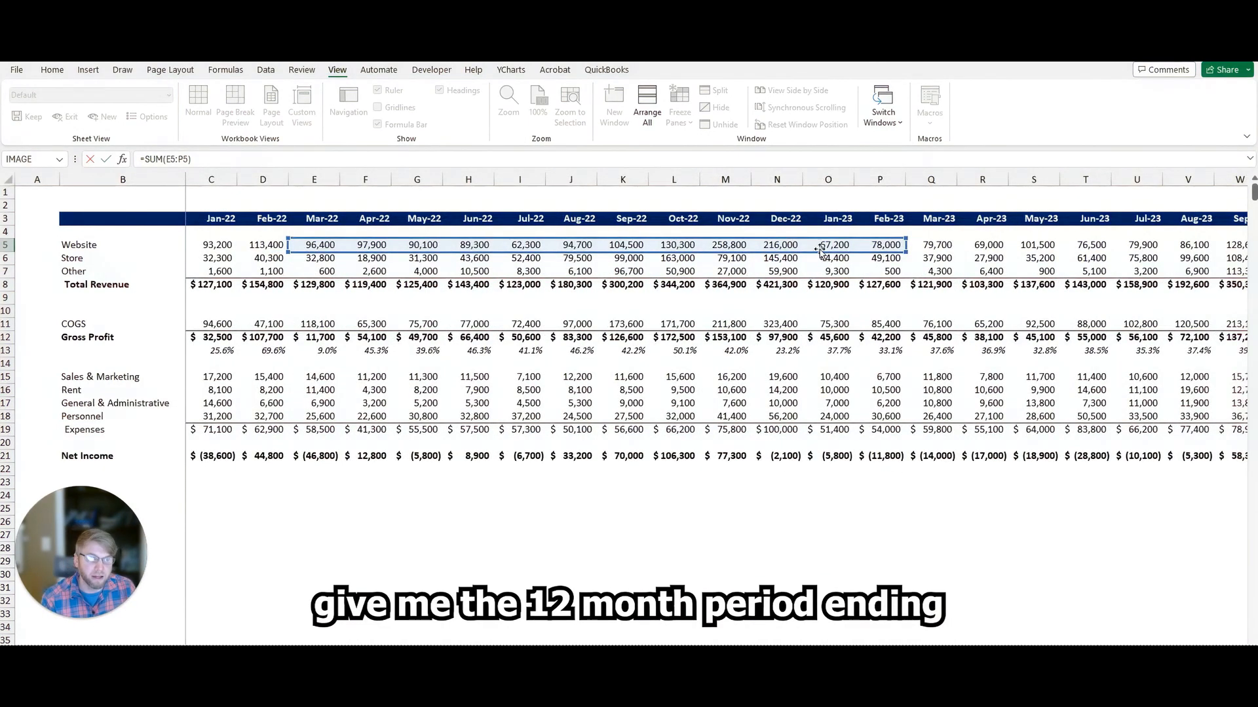
key("ctrl+Return")
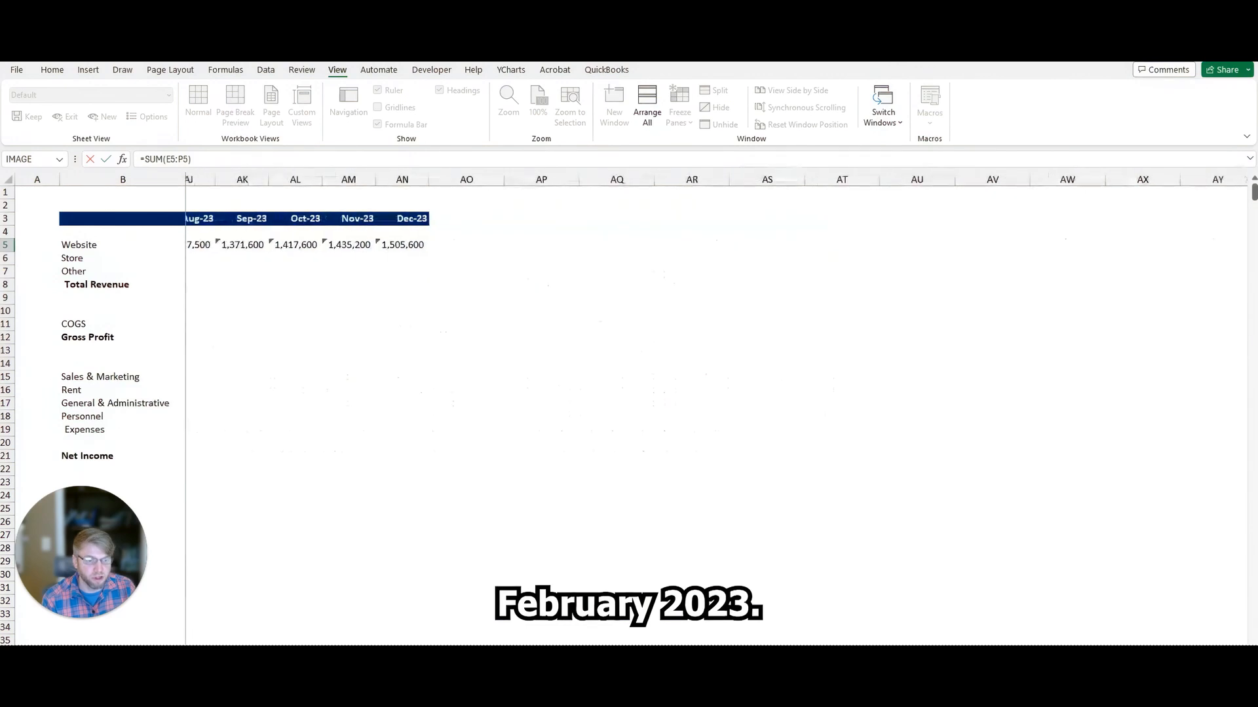
key("Right")
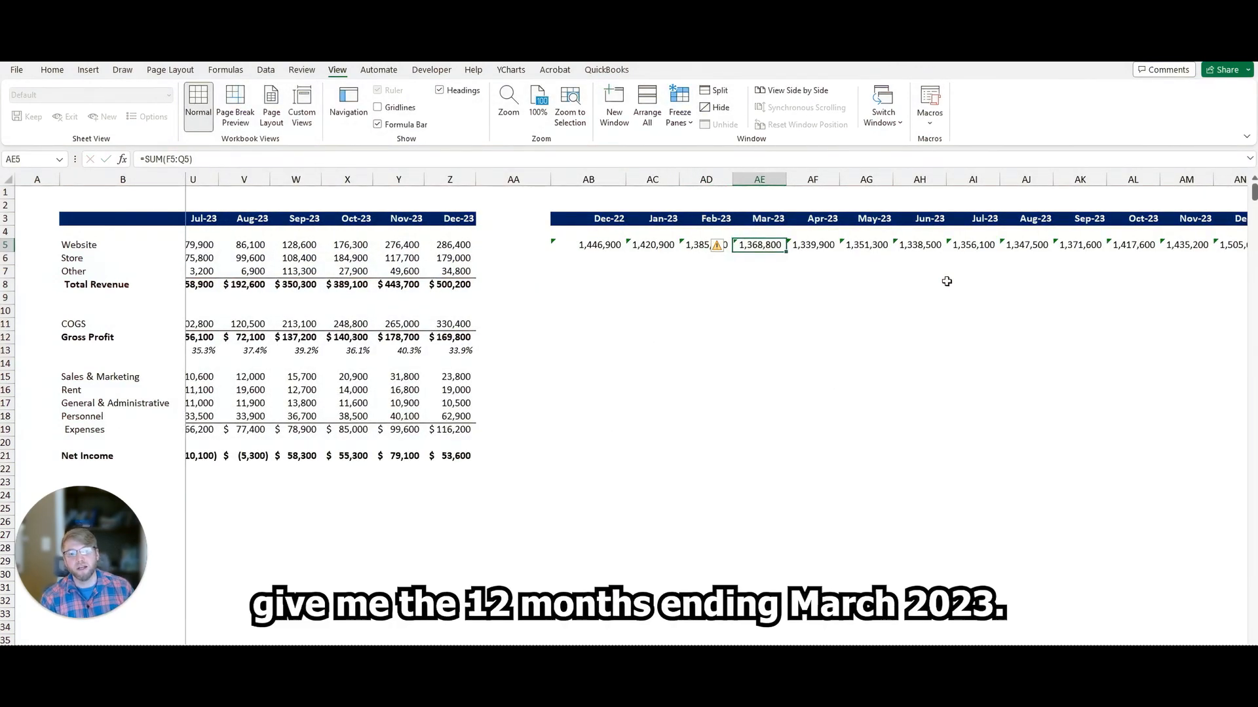
Step: Copy the Website 12-month sums in AB5:AN5 into the Store, Other and Total Revenue rows
key("Left")
key("Left")
key("Left")
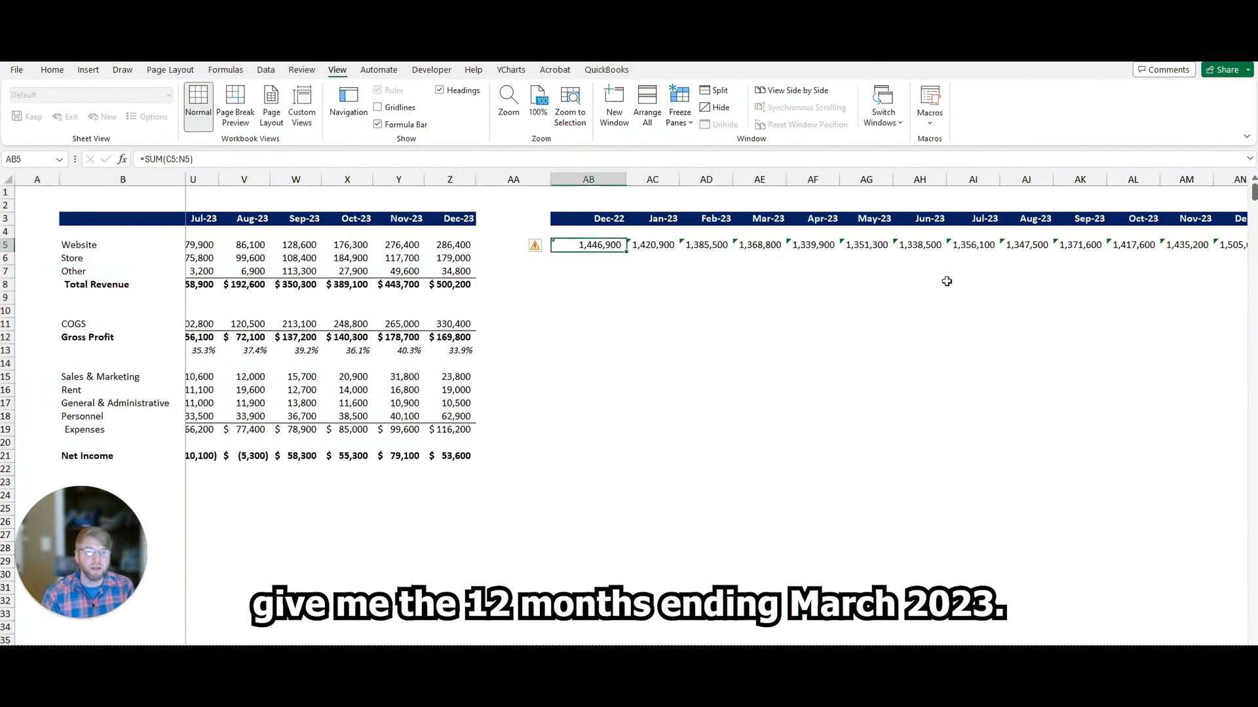
key("ctrl+shift+Right")
key("ctrl+c")
key("Down")
key("ctrl+v")
key("Down")
key("ctrl+v")
key("Down")
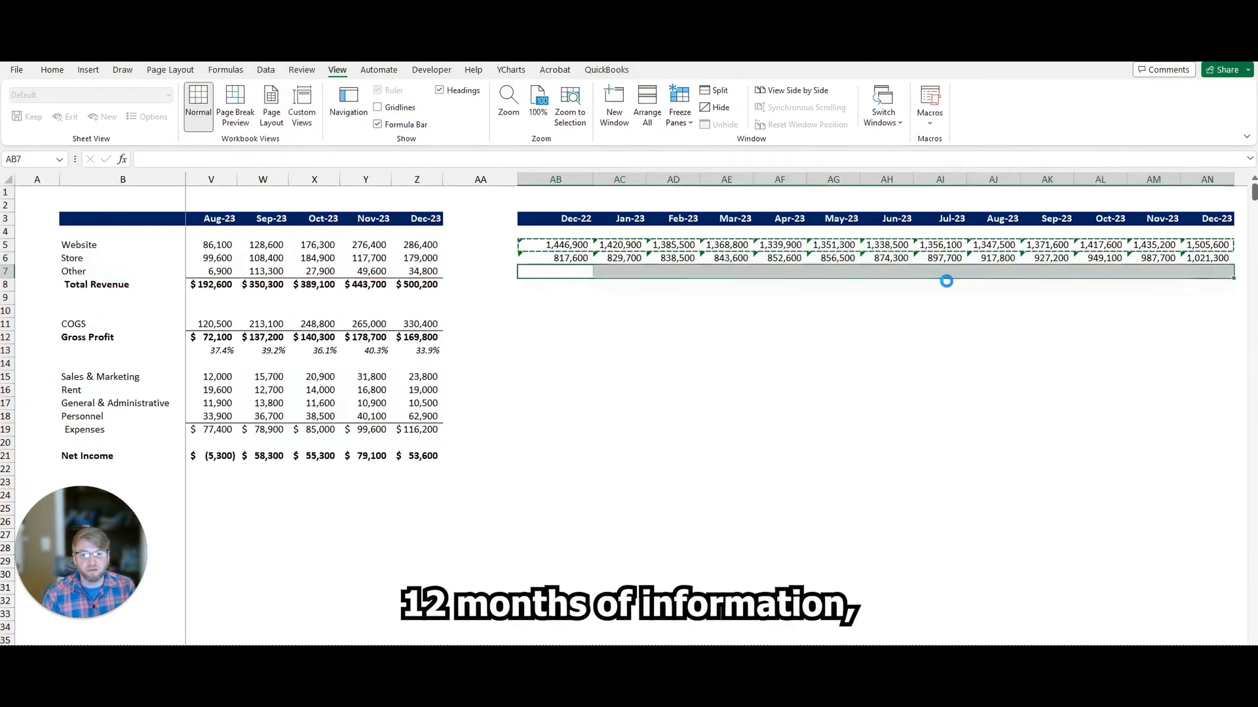
key("ctrl+v")
Step: Paste the copied 12-month sums into the COGS row 11 and the Gross Profit row 12, starting at column AB
key("Down")
key("Down")
key("Down")
key("ctrl+v")
key("Down")
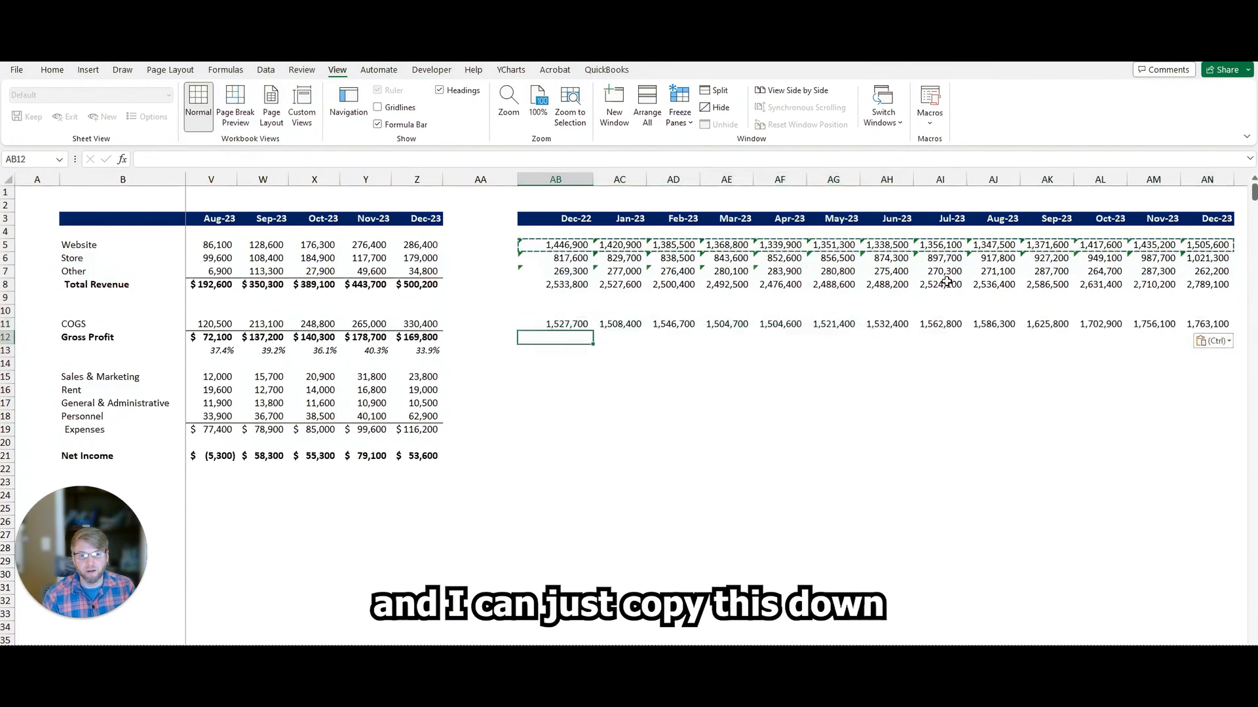
key("ctrl+v")
Step: Paste the copied 12-month sums into rows 15 to 19, Sales & Marketing through Expenses, and the Net Income row 21
key("Down")
key("Down")
key("Down")
key("ctrl+v")
key("Down")
key("ctrl+v")
key("Down")
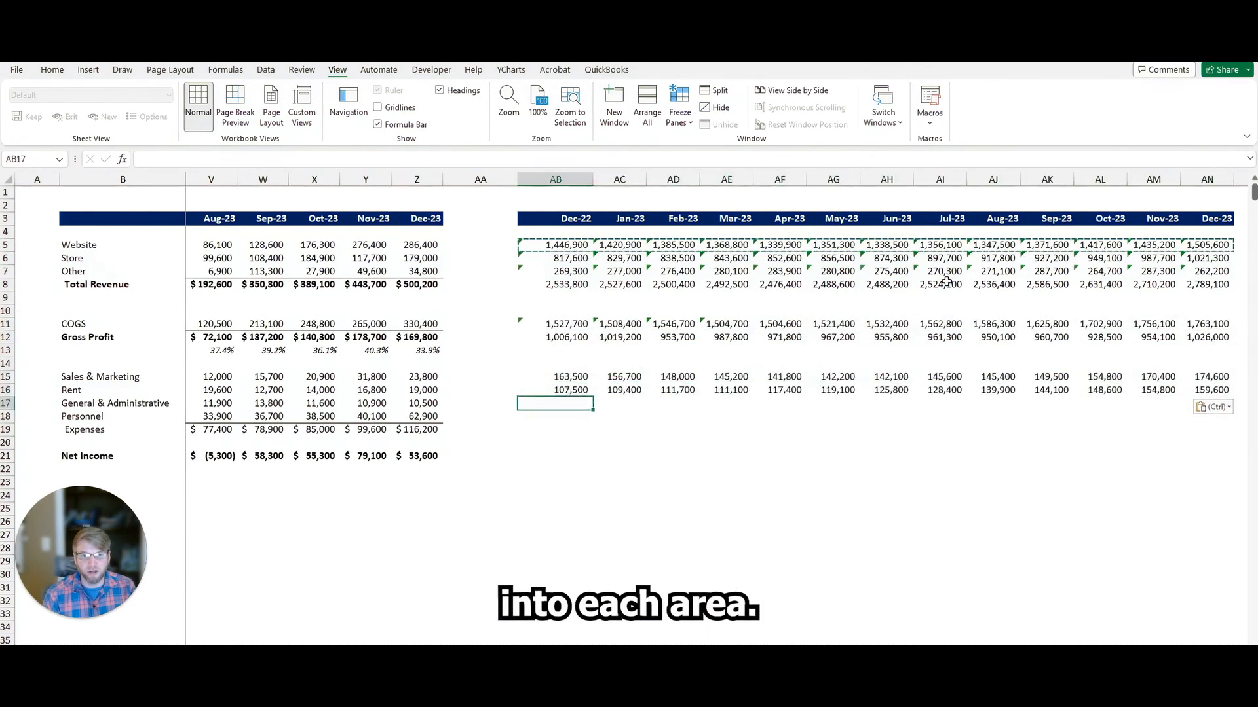
key("ctrl+v")
key("Down")
key("ctrl+v")
key("Down")
key("ctrl+v")
key("Down")
key("Down")
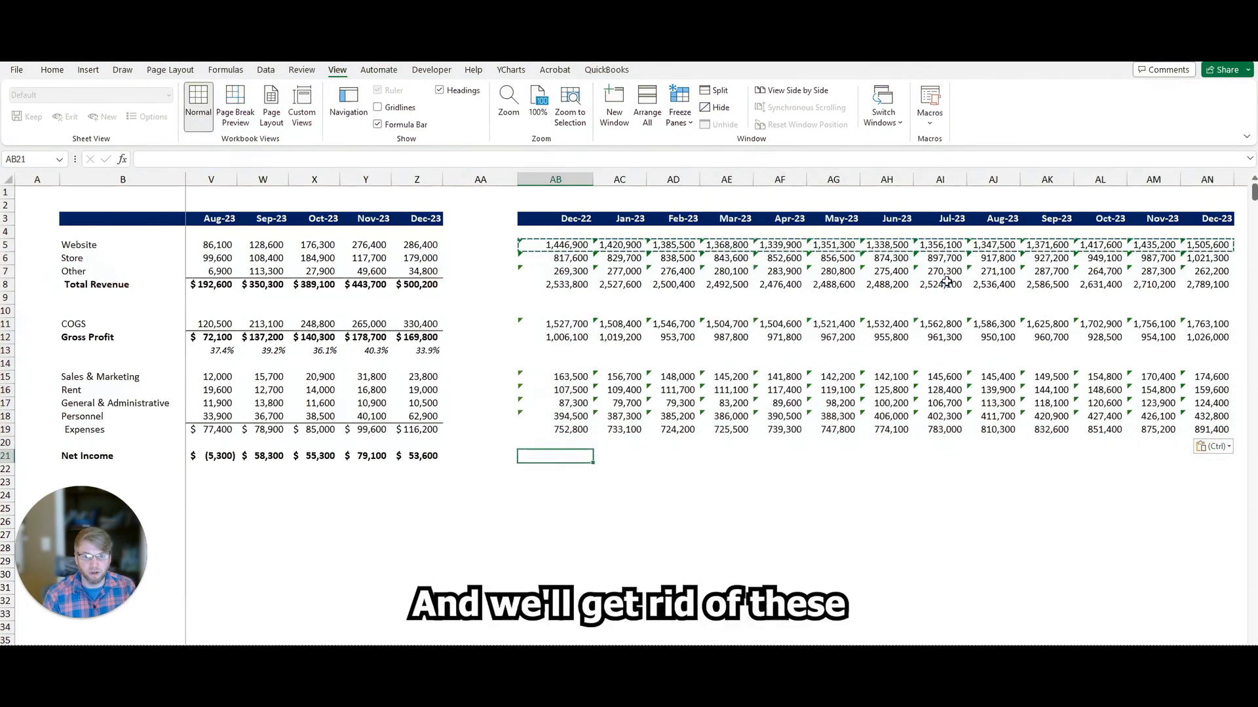
key("ctrl+v")
Step: Ignore the "Formula Omits Adjacent Cells" errors across the range AB5:AN18
key("Right")
key("ctrl+Right")
key("Up")
key("Up")
key("Up")
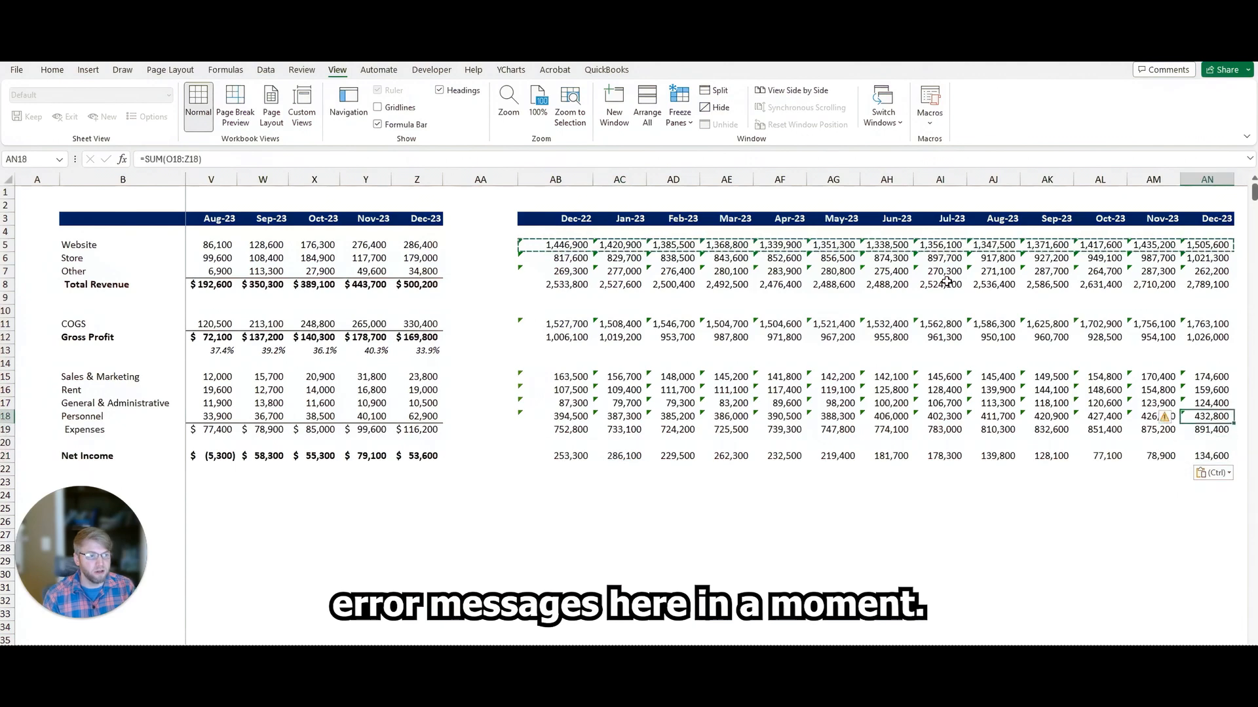
key("ctrl+shift+Left")
key("ctrl+shift+Up")
key("ctrl+shift+Up")
key("ctrl+shift+Up")
key("ctrl+shift+Up")
key("ctrl+shift+Up")
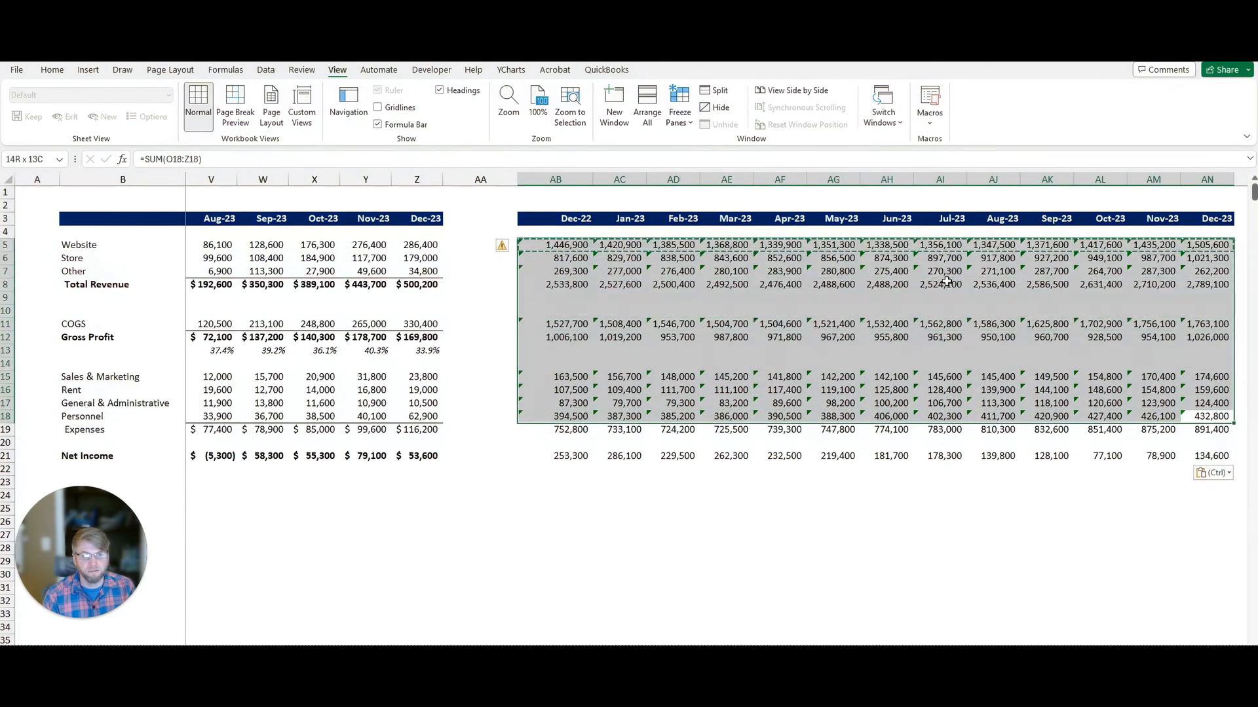
left_click(501, 246)
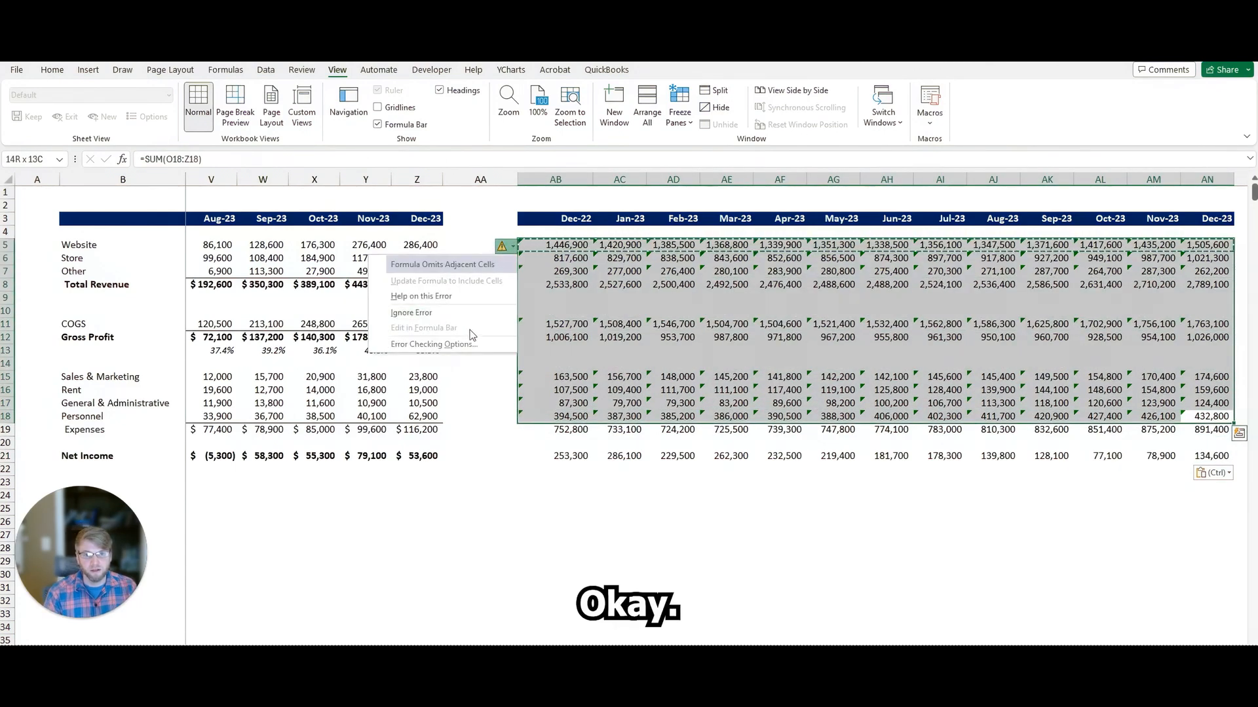
left_click(412, 312)
left_click(491, 265)
Step: Copy column Z and paste only its formats onto columns AB through AN
left_click(417, 178)
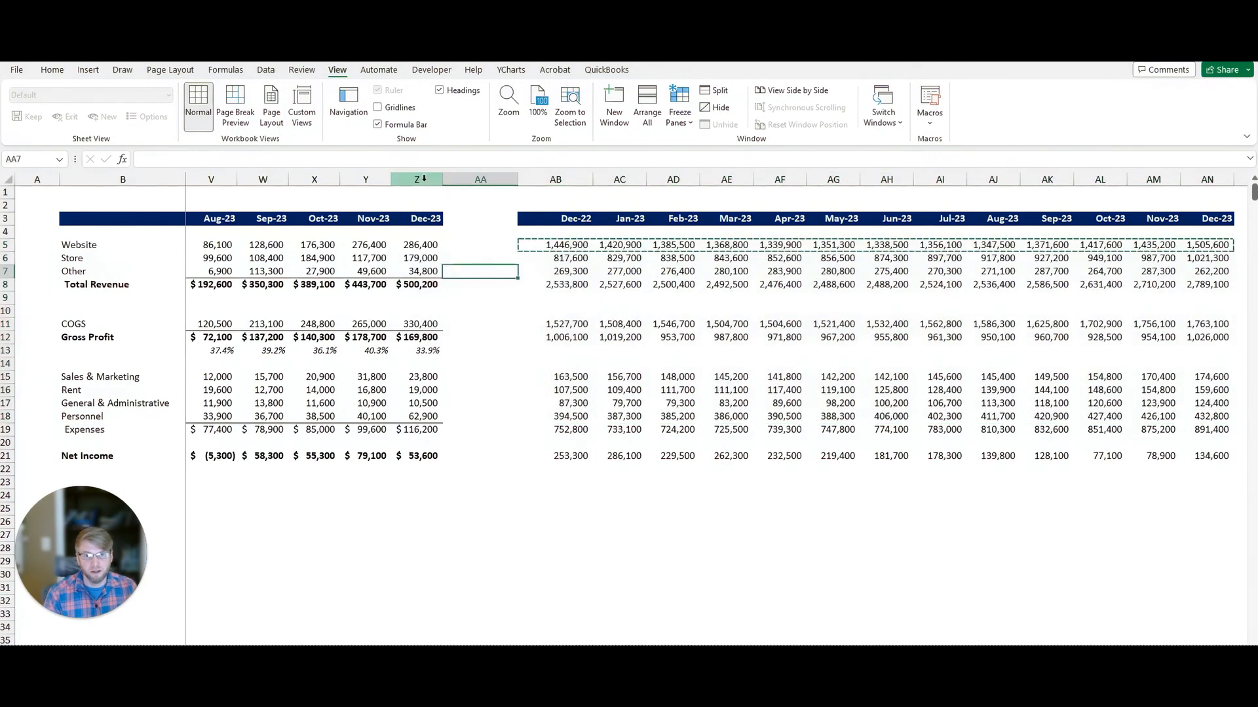
key("ctrl+c")
left_click(552, 178)
left_click(1212, 175, "shift")
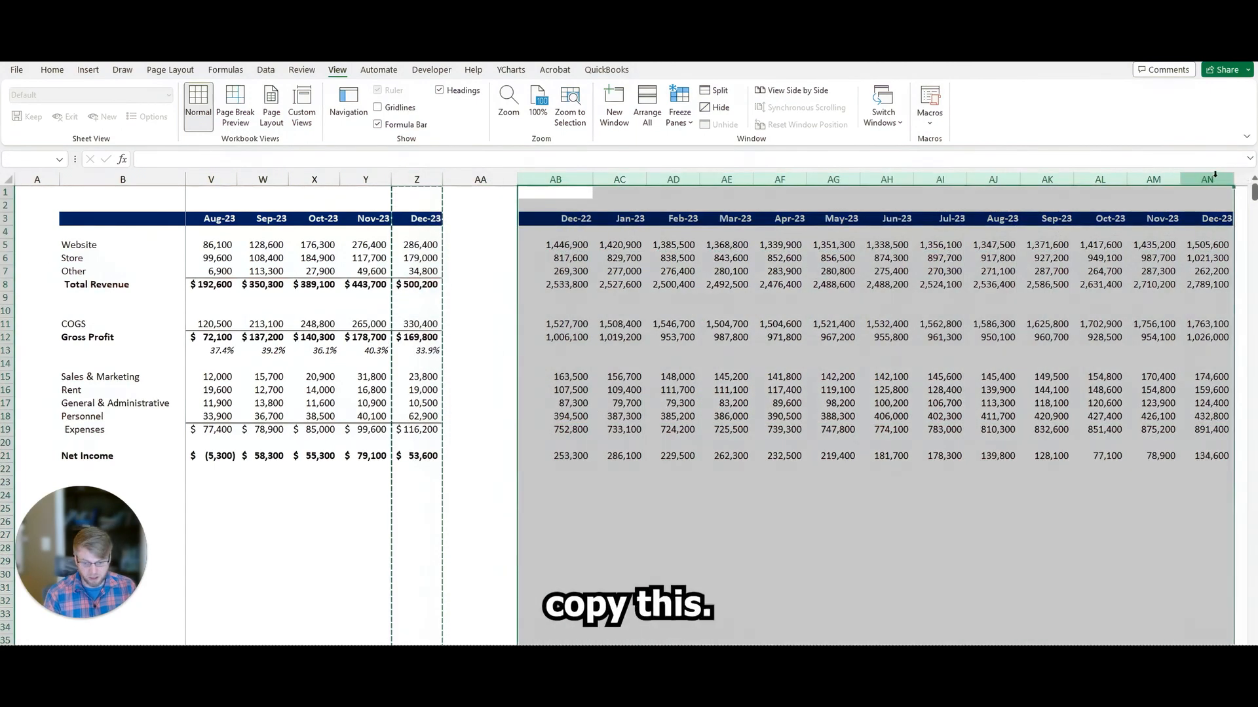
key("ctrl+alt+v")
key("t")
key("Return")
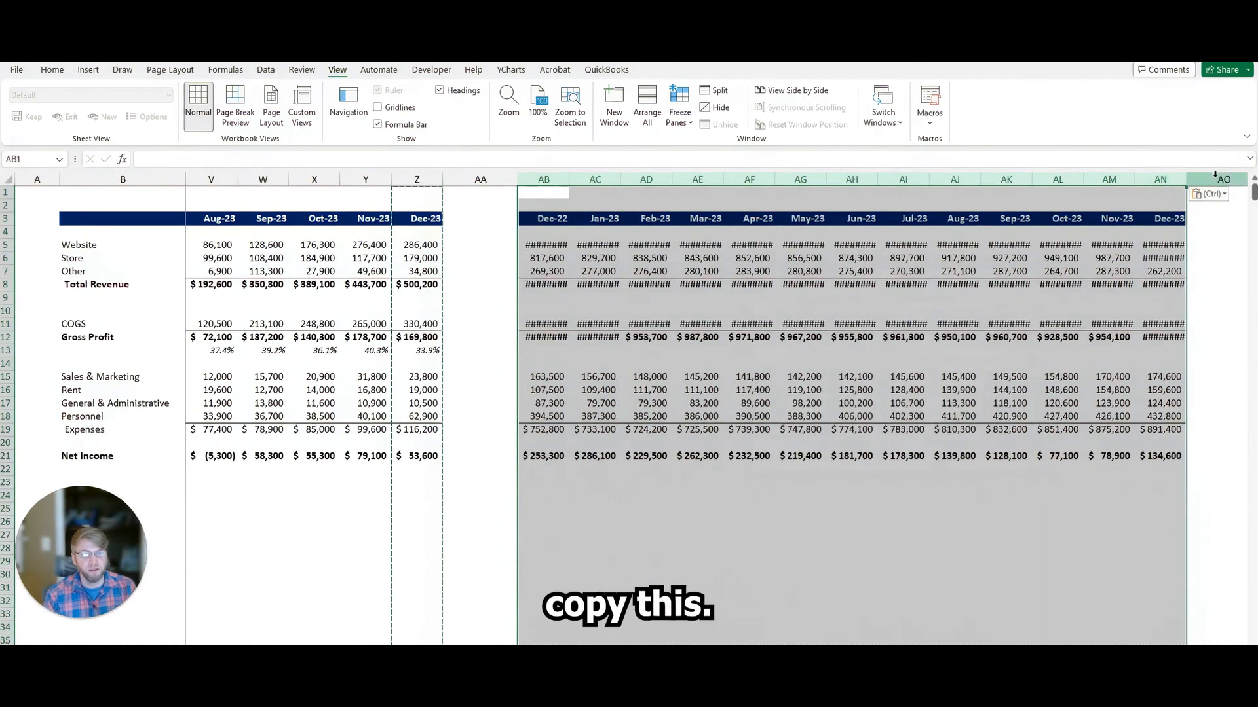
Step: Autofit the widths of columns AB through AN
left_click(543, 175)
left_click(1144, 175, "shift")
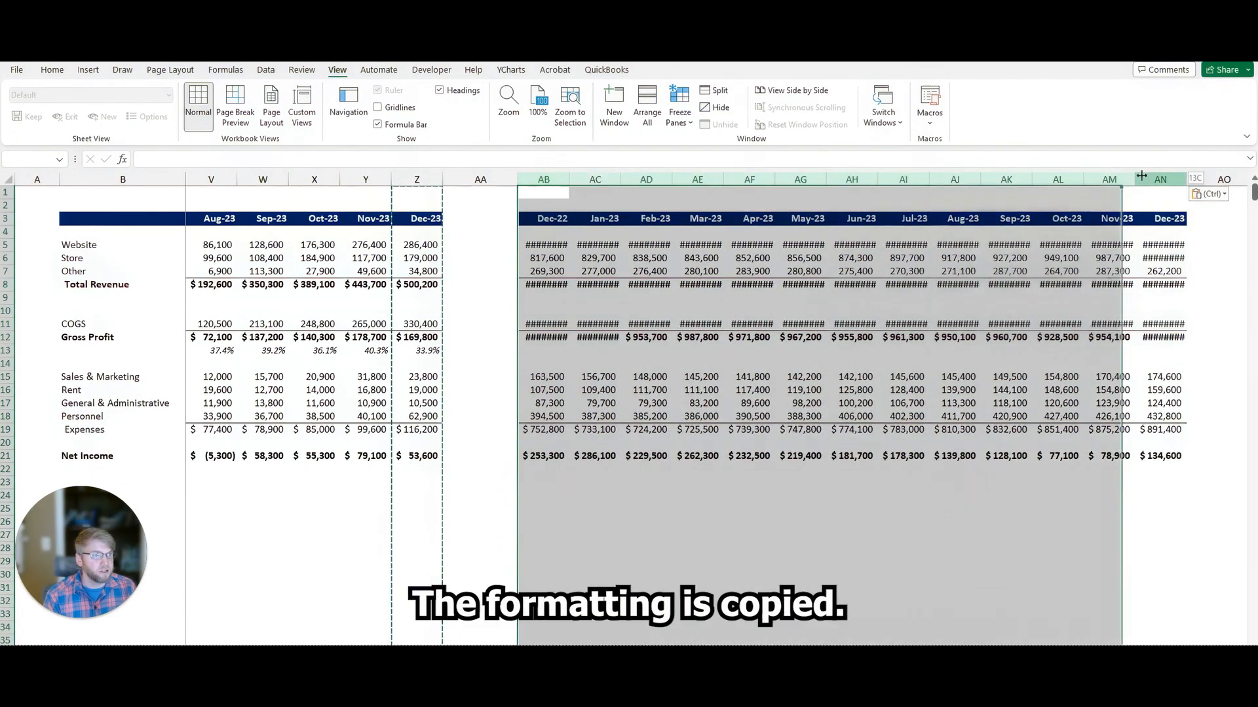
double_click(1134, 174)
Step: Hide the monthly P&L columns and the spacer column, C through AA
left_click(480, 179)
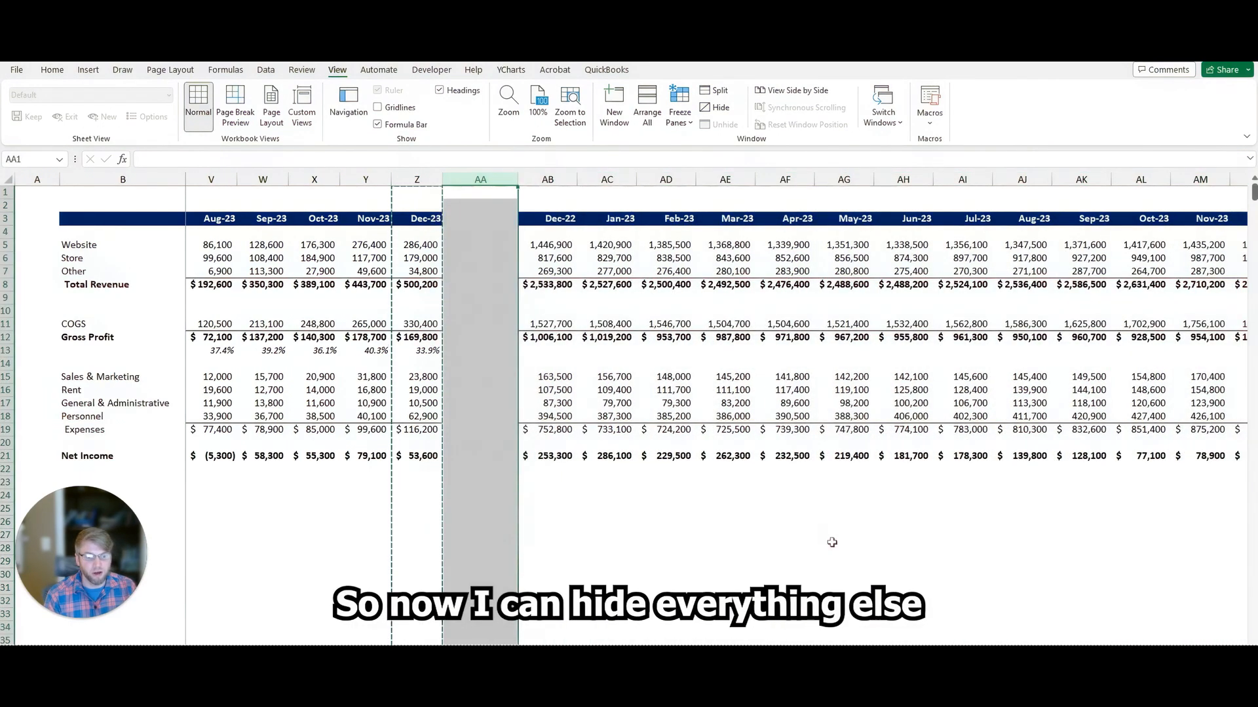
key("Escape")
scroll(655, 393, "left", 10)
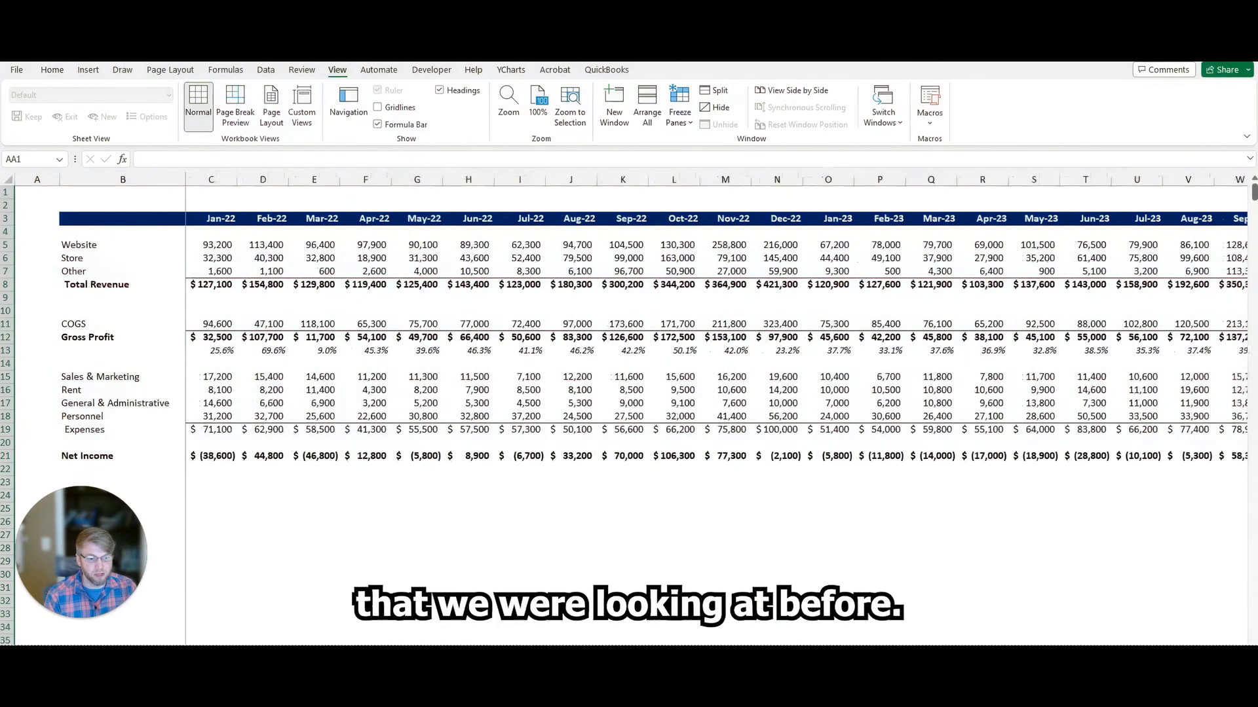
left_click(211, 179, "shift")
right_click(211, 182)
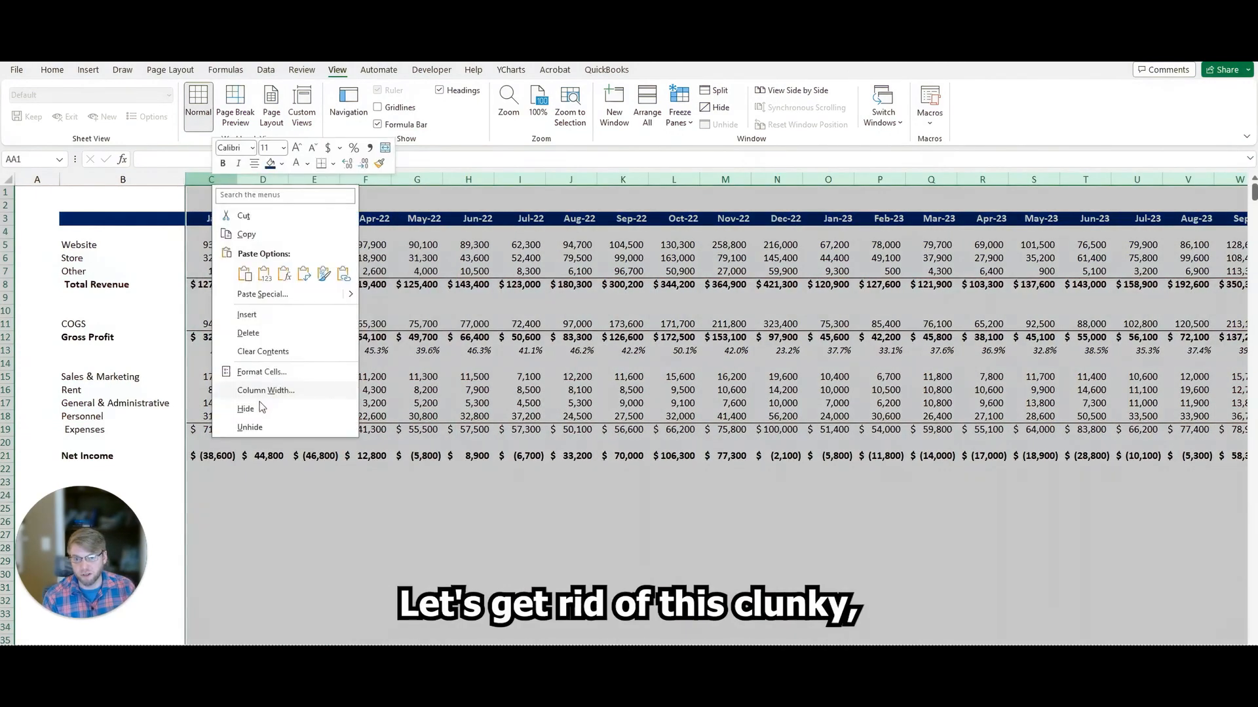
left_click(257, 404)
left_click(338, 348)
key("Left")
key("Left")
key("Left")
key("Left")
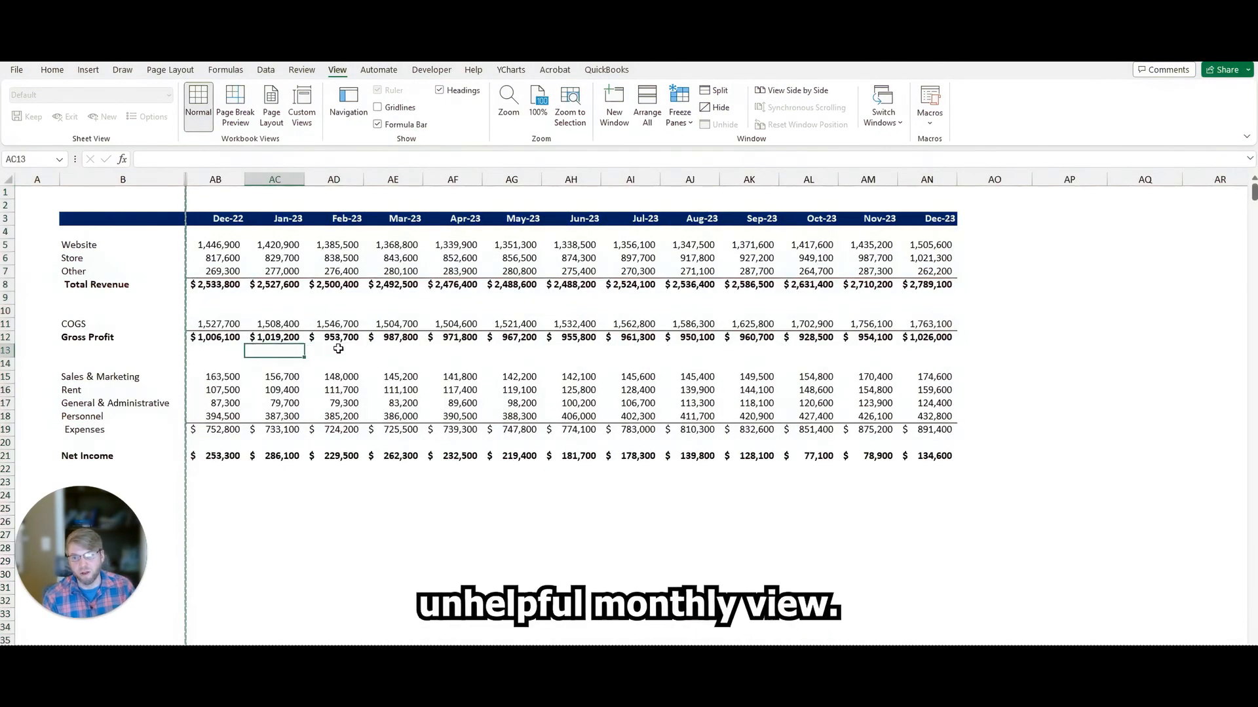
key("Right")
key("Right")
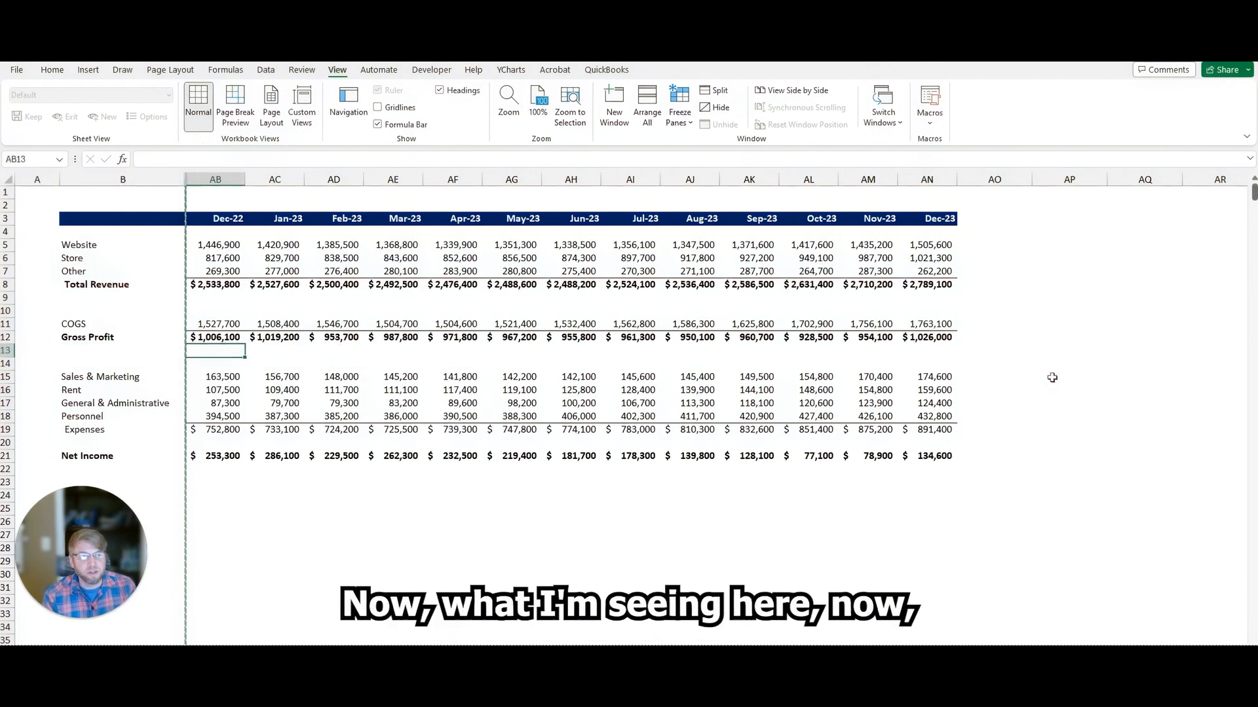
left_click(1055, 377)
left_click(1079, 415)
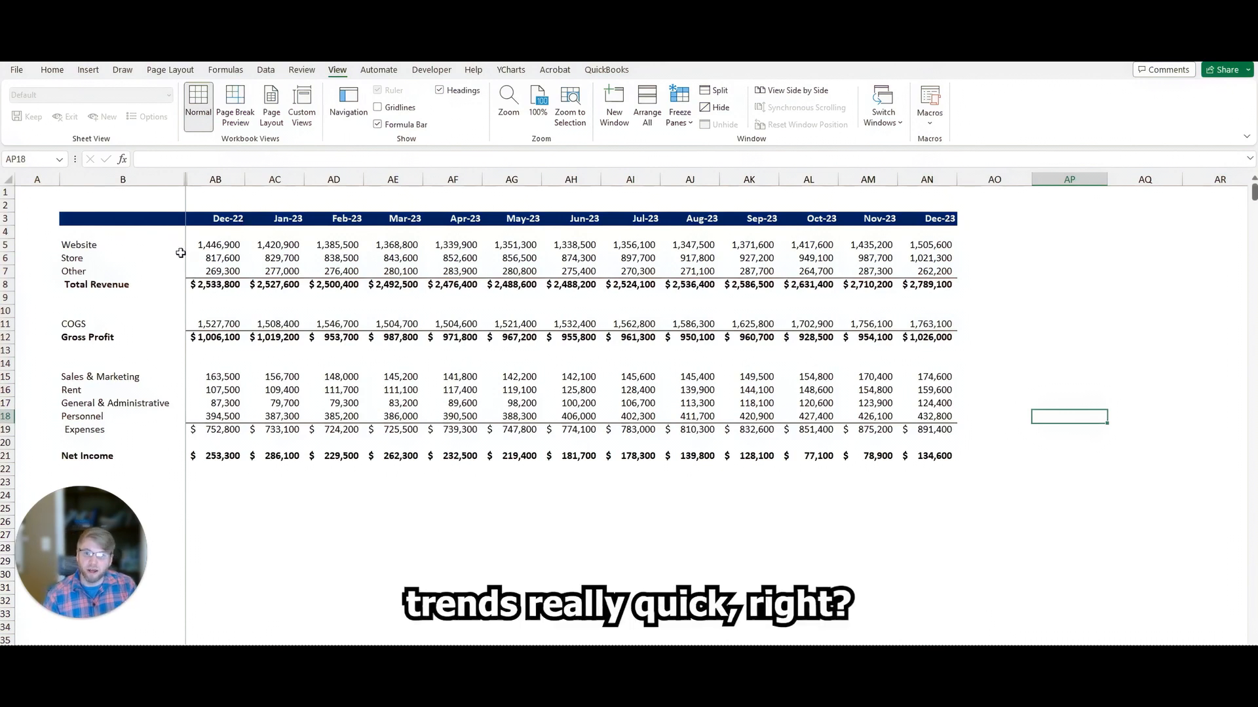
Step: Examine the Dec-22 to Dec-23 trends in Total Revenue, Gross Profit, Sales & Marketing and Rent
left_click(190, 287)
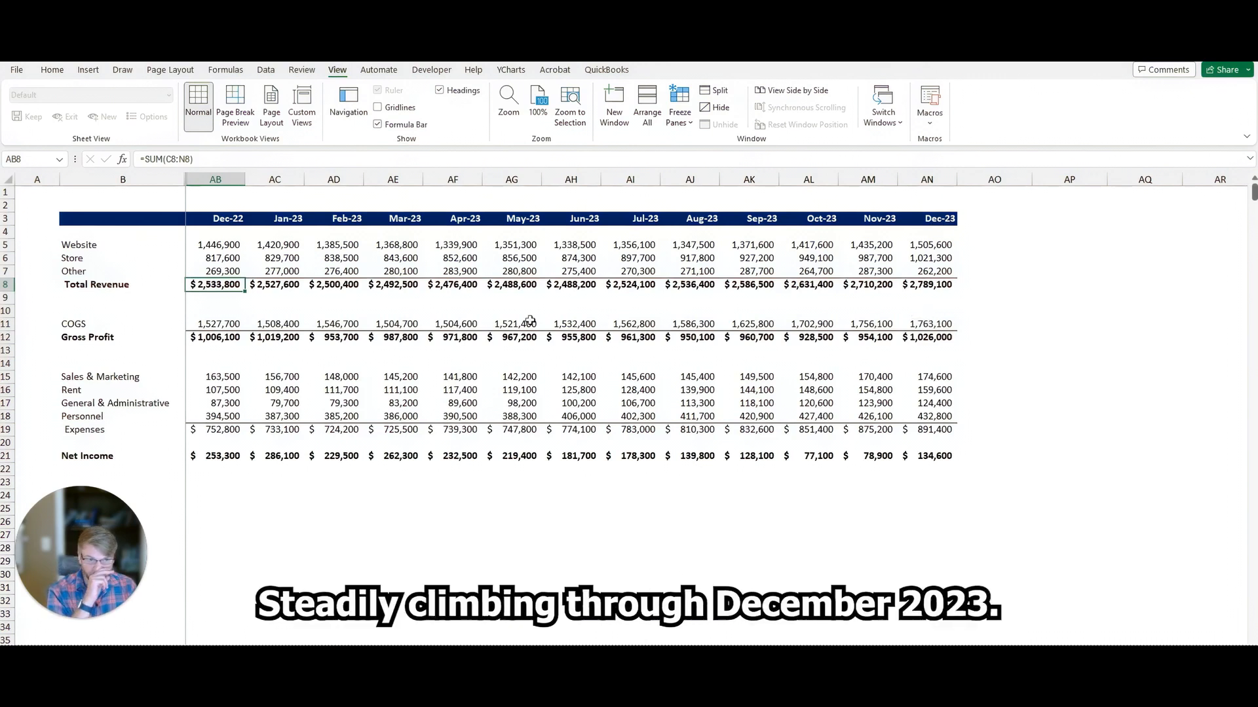
left_click_drag(218, 338, 922, 337)
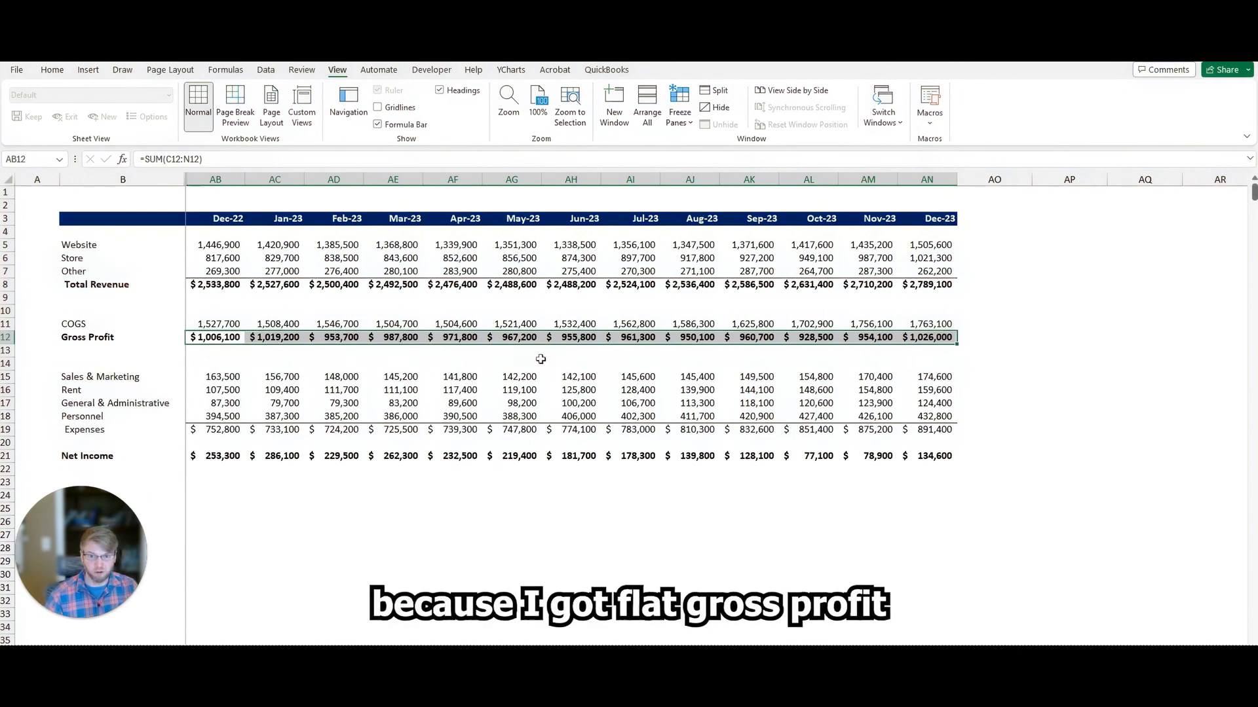
left_click(208, 378)
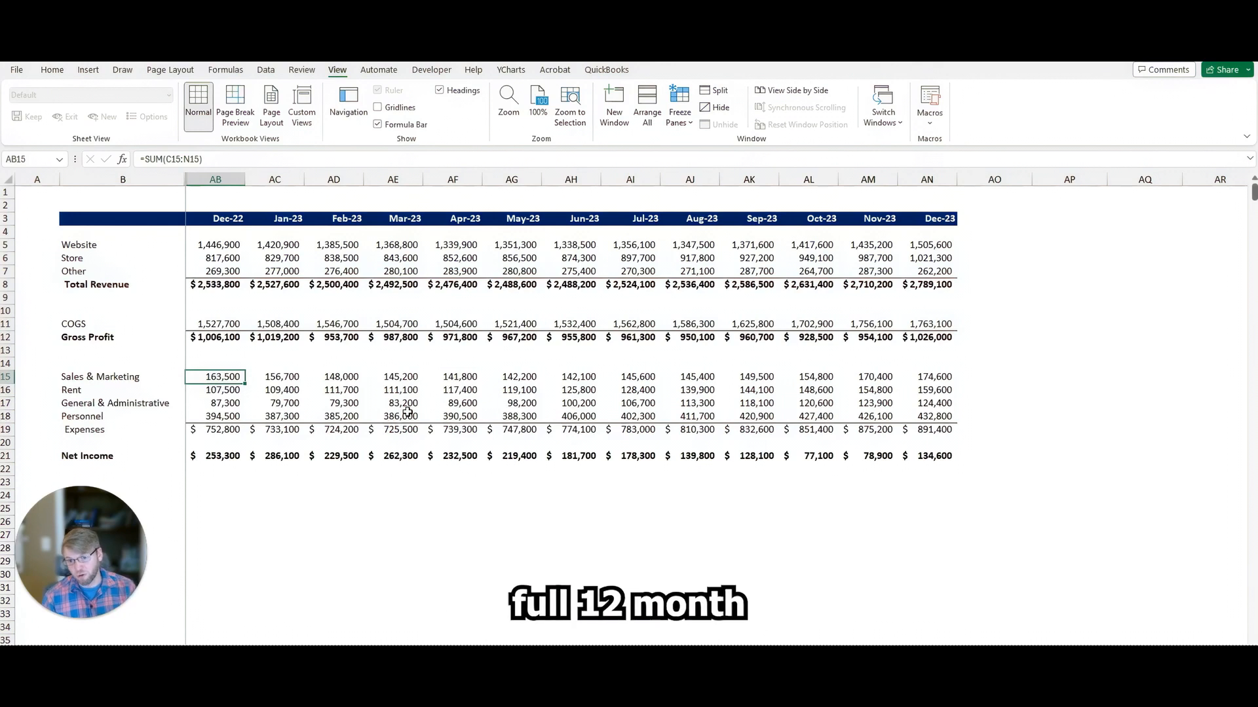
key("Down")
key("Right")
key("Right")
key("Right")
key("Left")
key("Left")
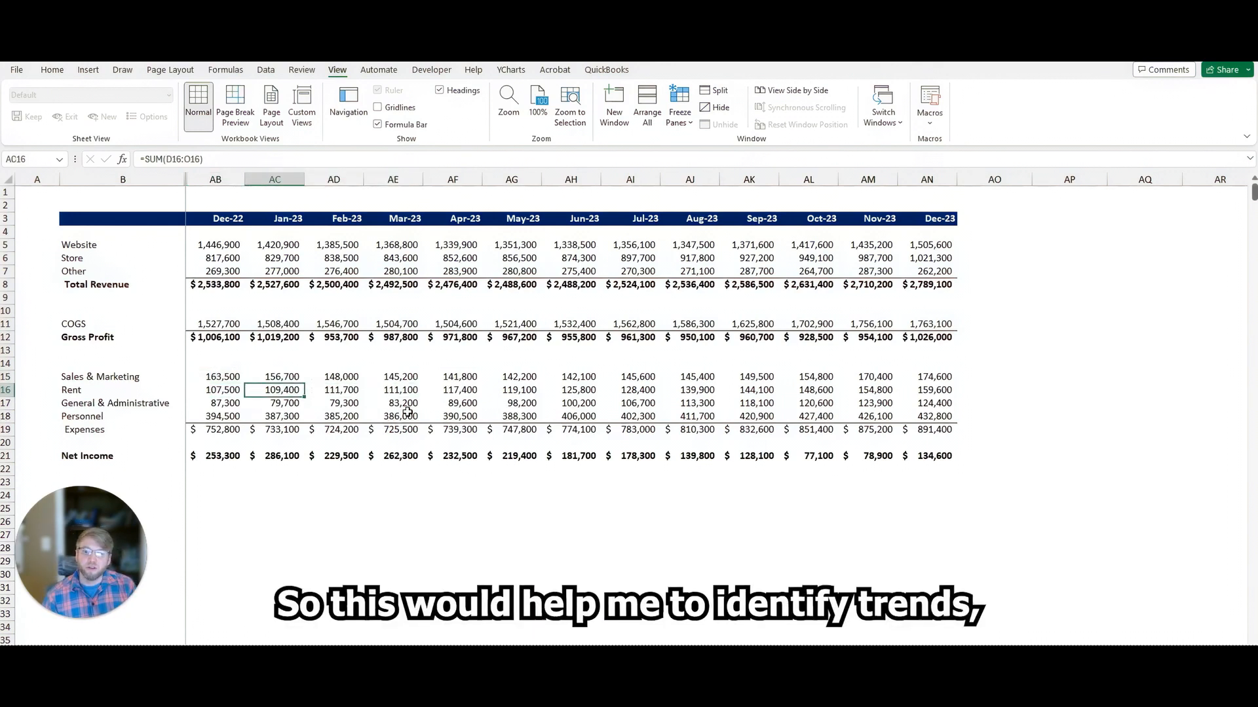
key("Left")
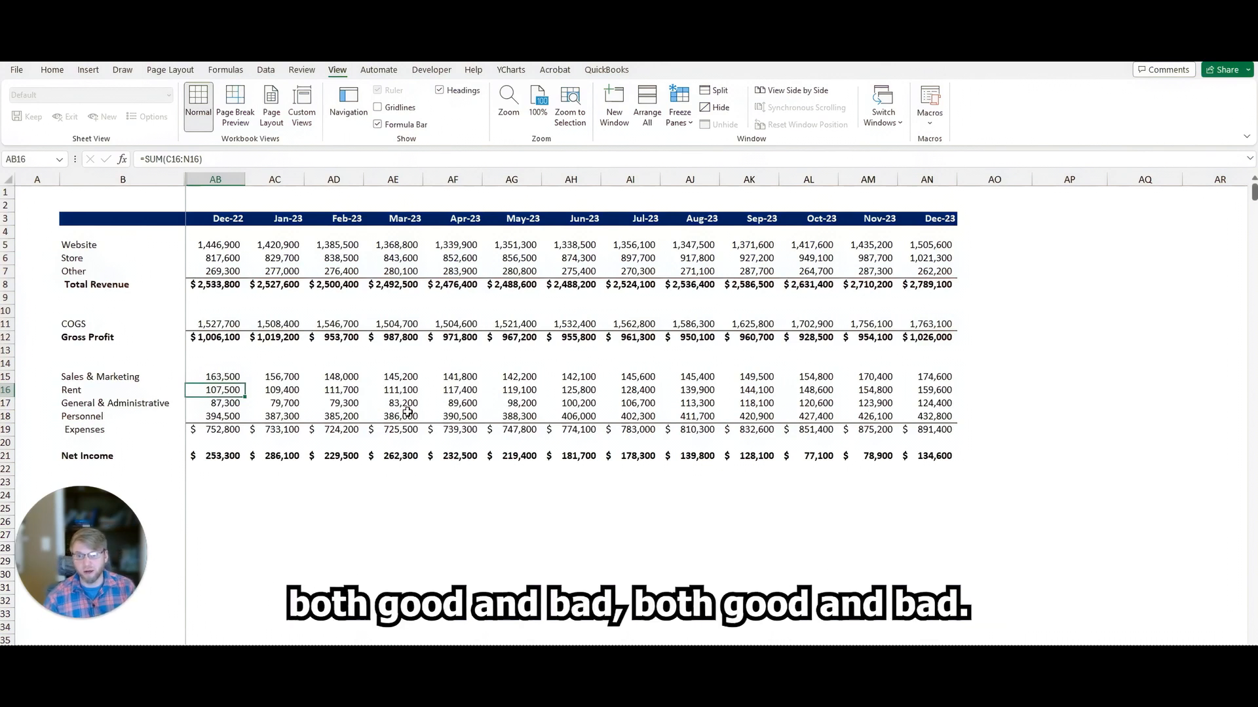
key("Right")
key("Right")
key("Right")
left_click(7, 390)
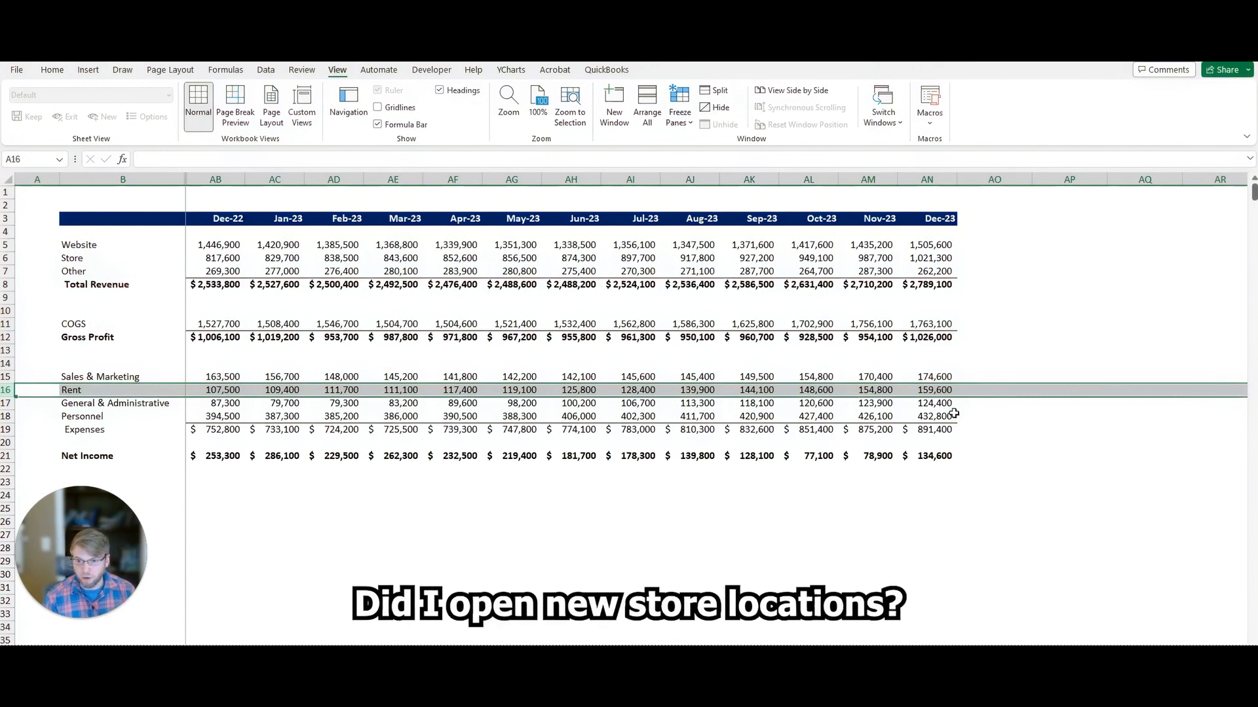
Step: Compare the Store revenue trend with the Personnel, General & Administrative, Sales & Marketing and Net Income trends
left_click(125, 261)
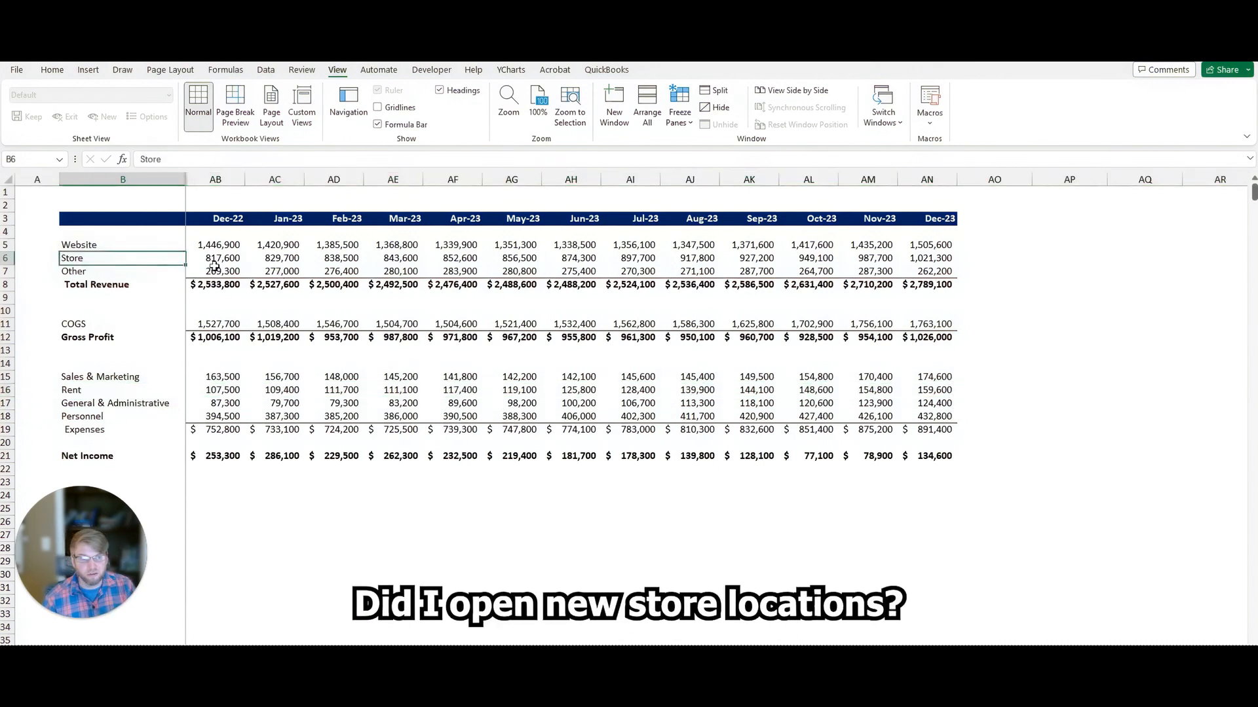
left_click(239, 261)
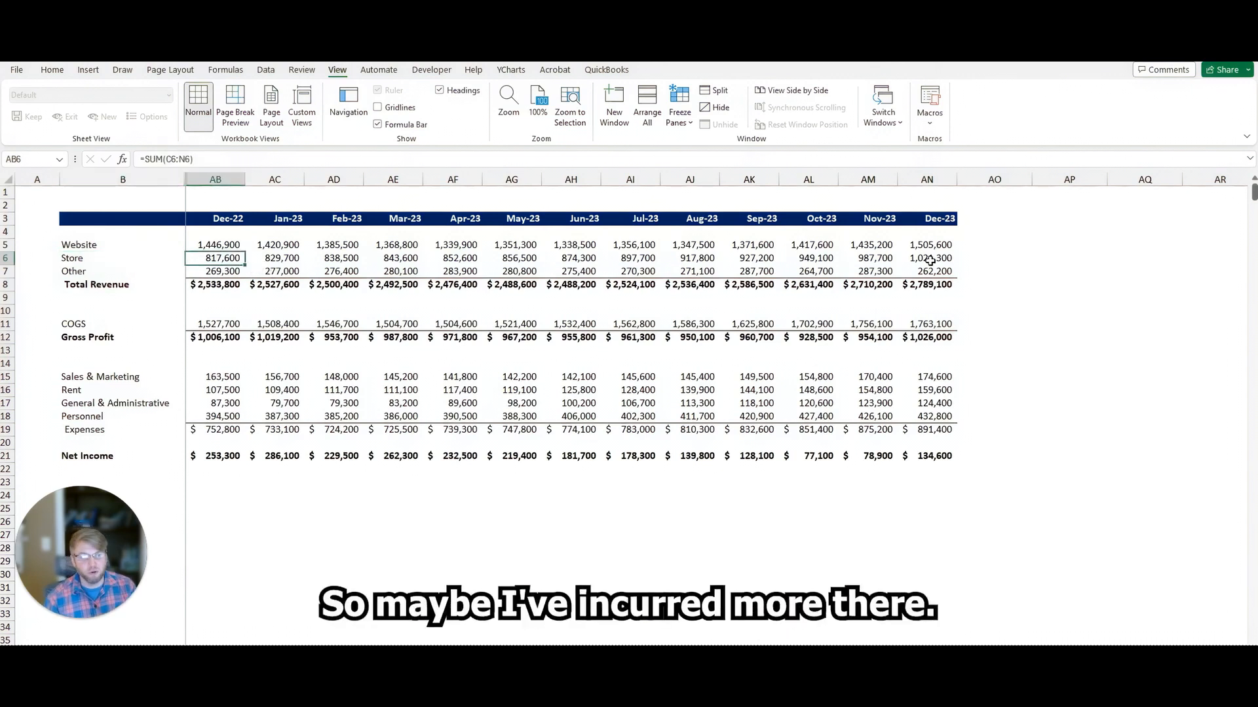
left_click(8, 416)
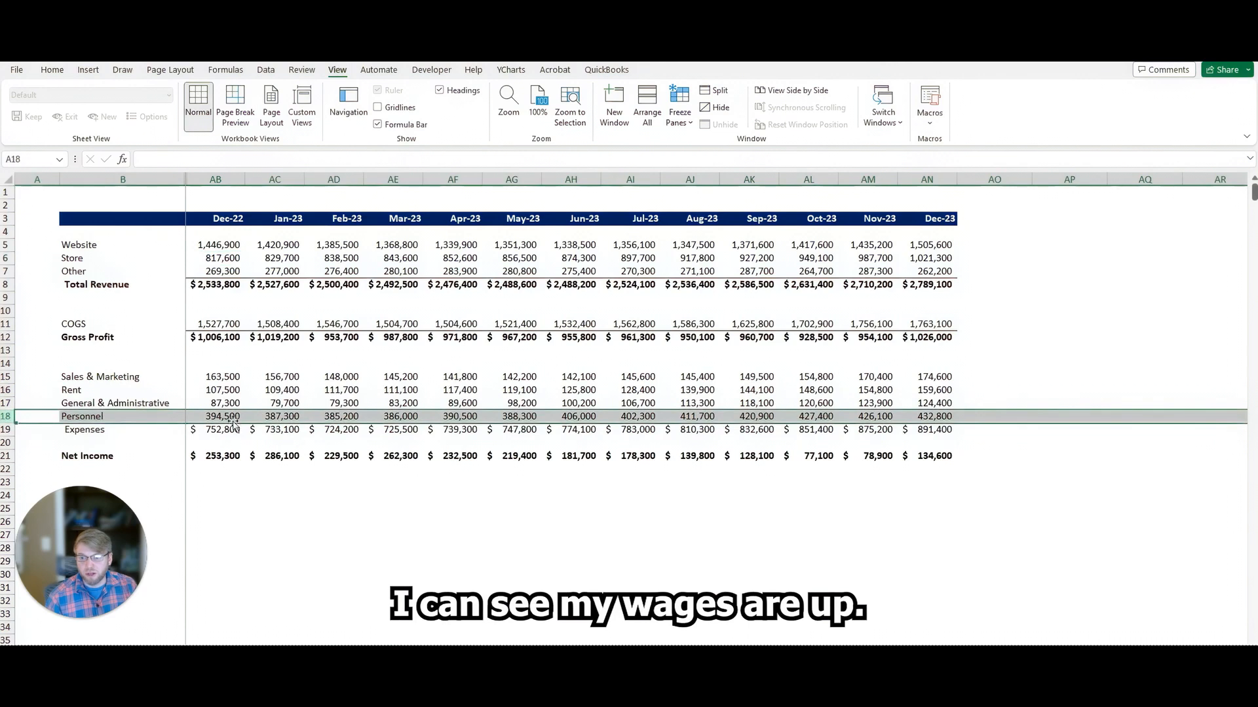
left_click(9, 403)
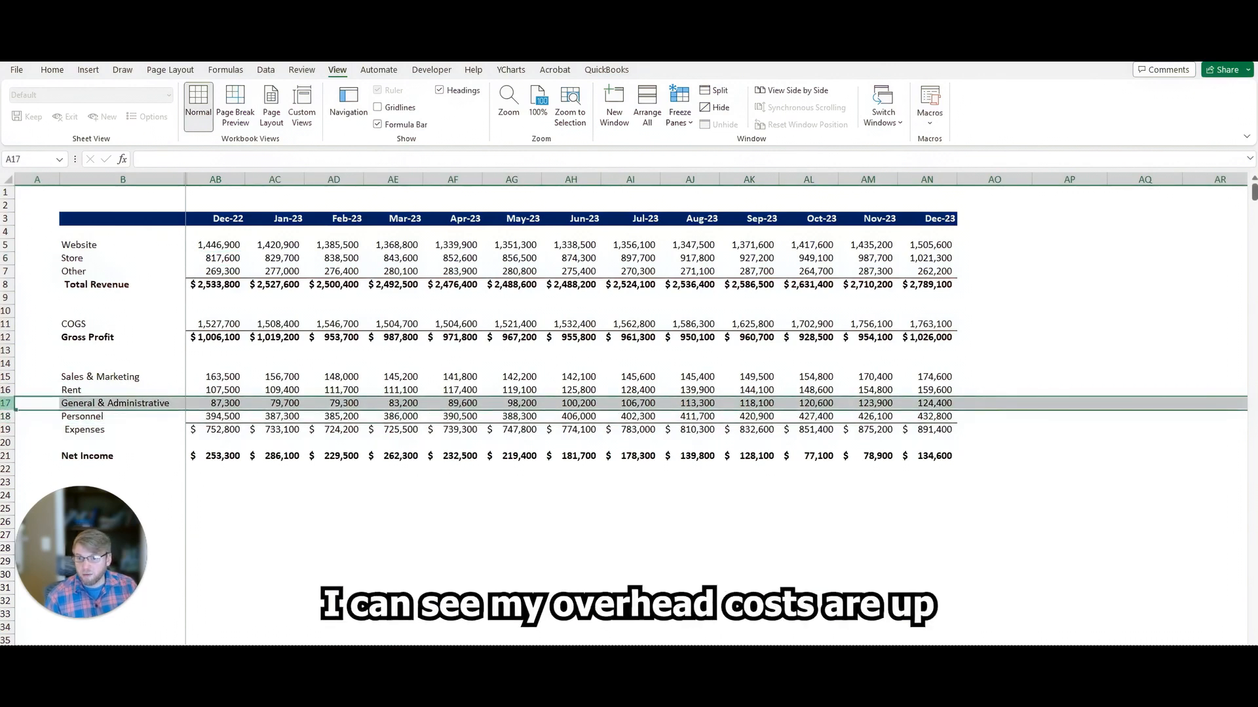
left_click(9, 377)
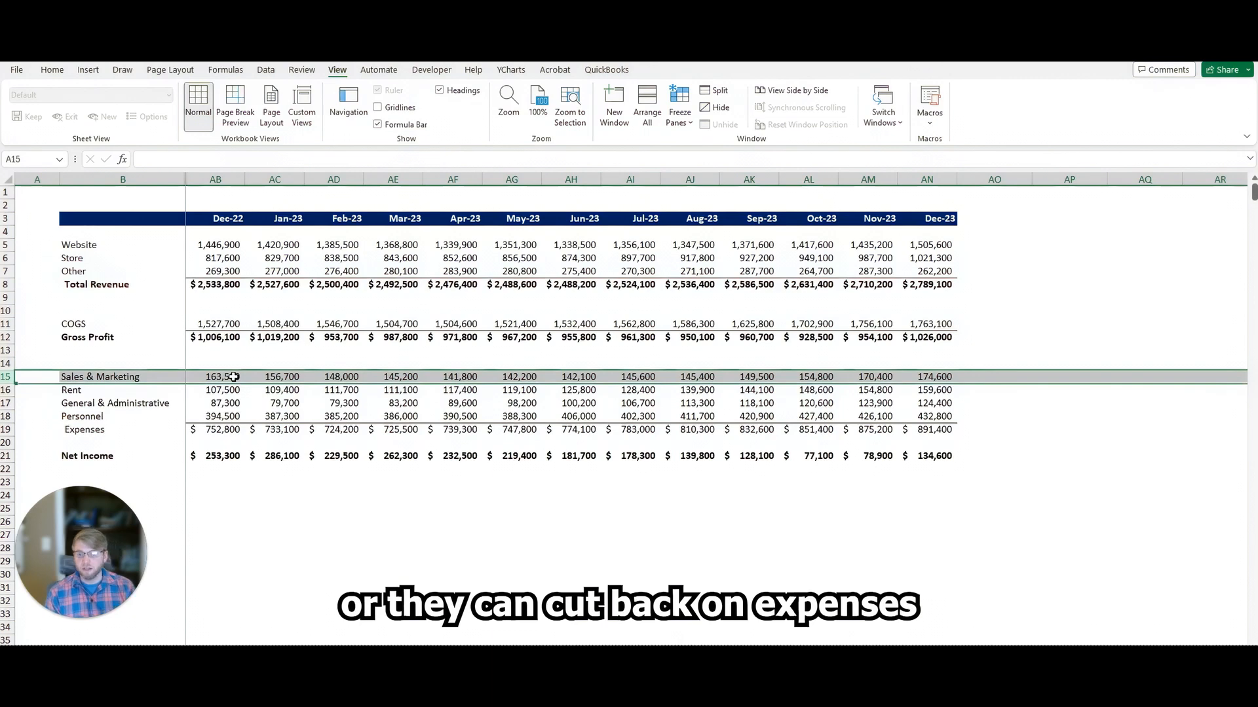
left_click(8, 457)
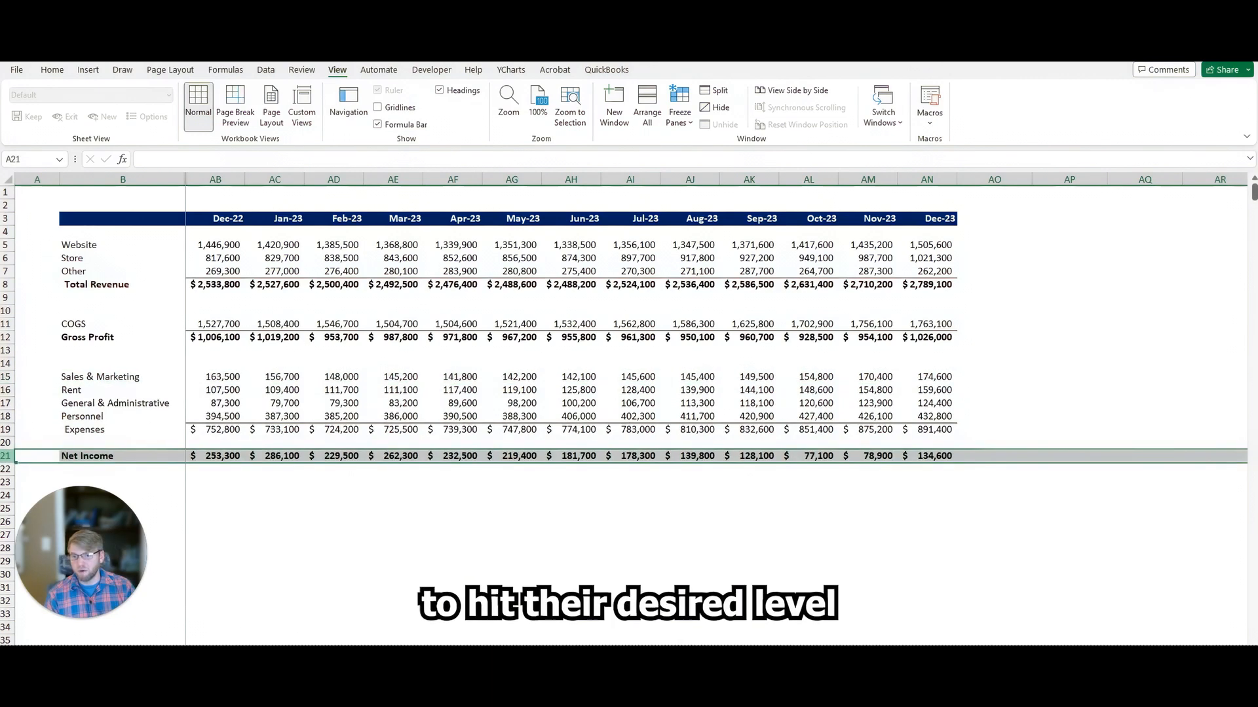